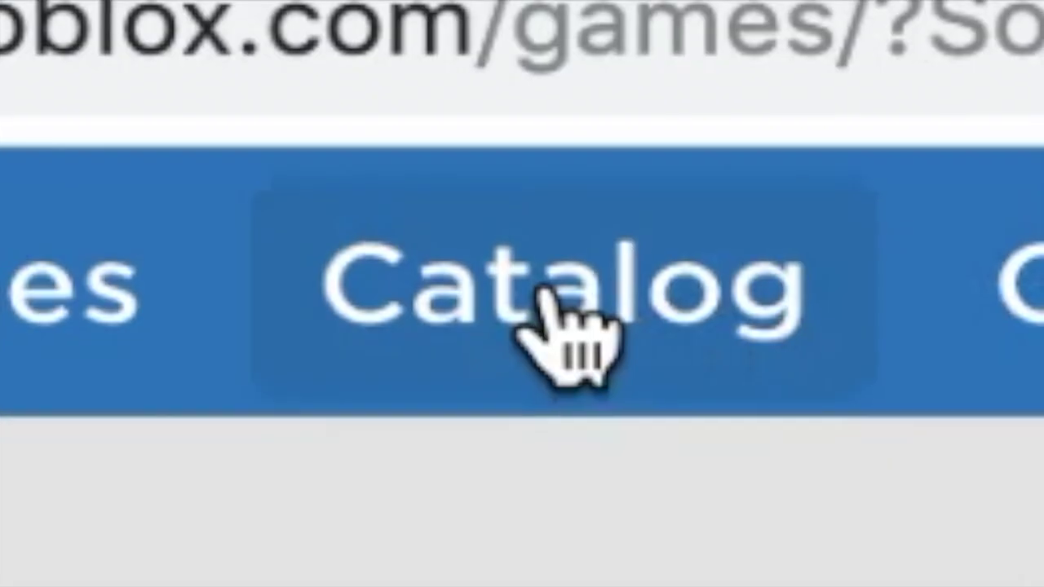
Open the Roblox catalog and scroll through its listings
click(542, 292)
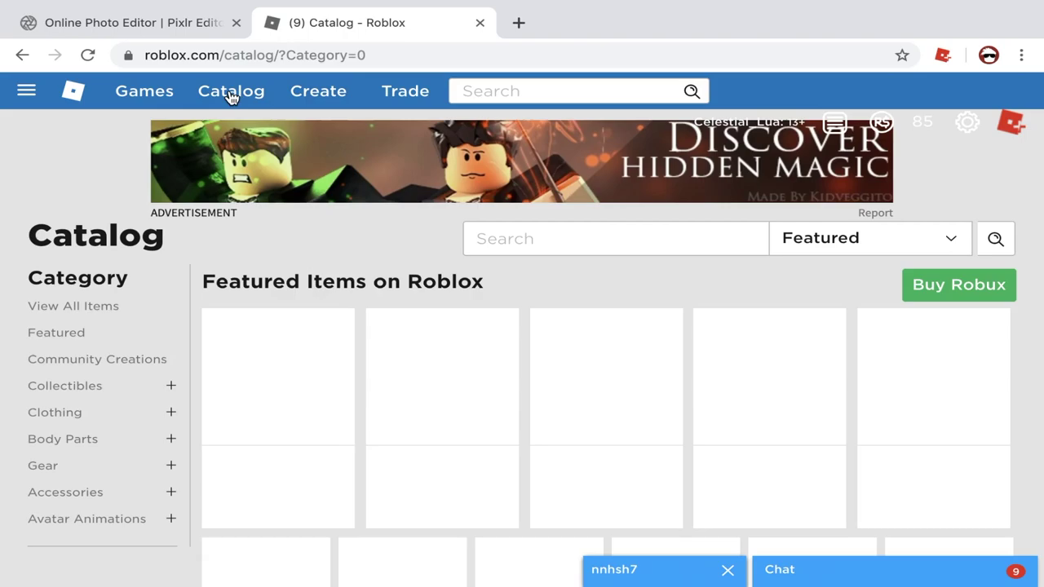
scroll(441, 498, down, 1)
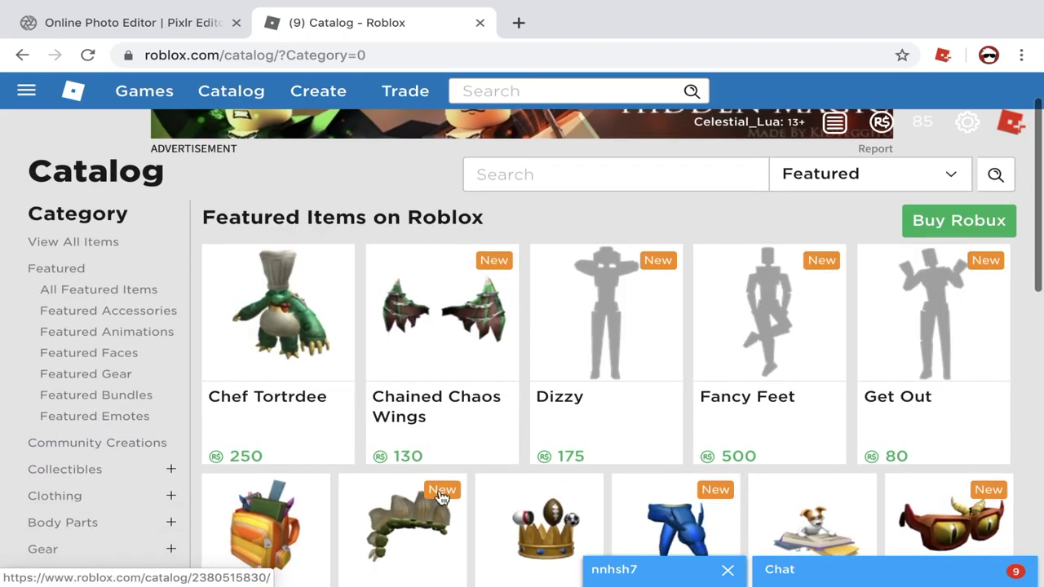
scroll(256, 443, down, 1)
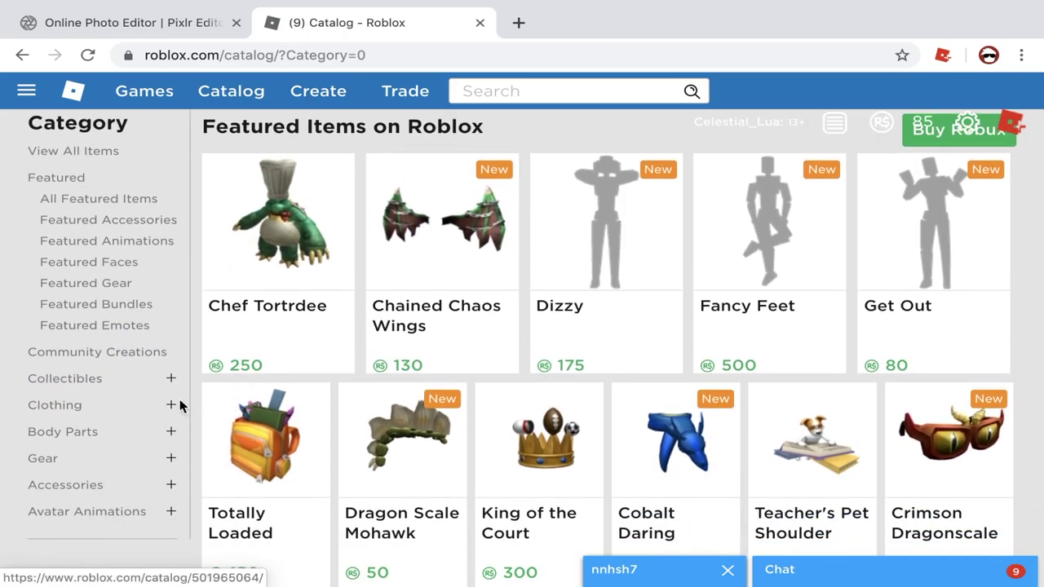
Filter the catalog to Accessories > Hats, page through it and return to the top
click(65, 483)
scroll(67, 473, down, 1)
click(53, 444)
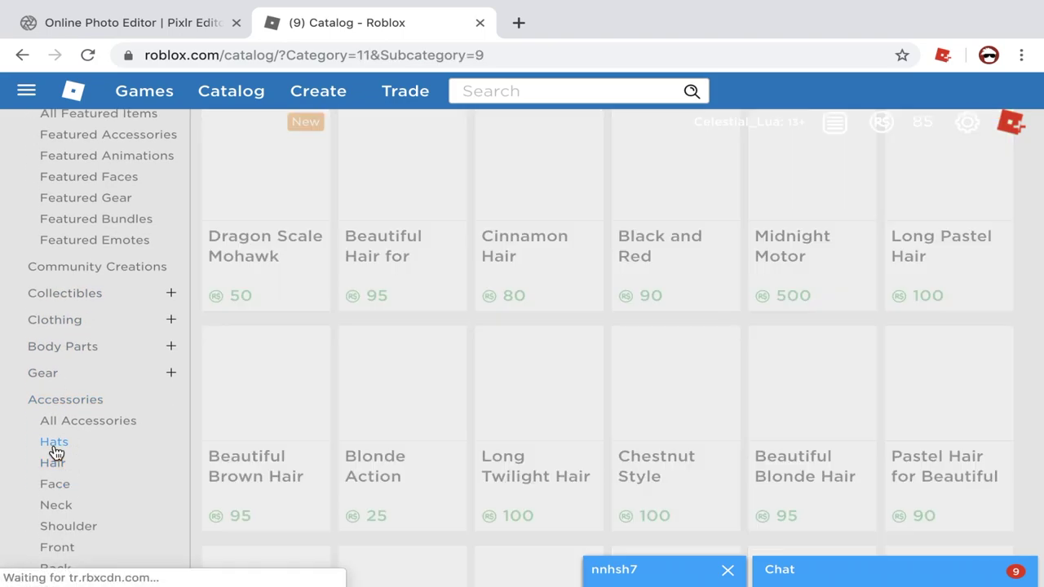
scroll(458, 427, down, 5)
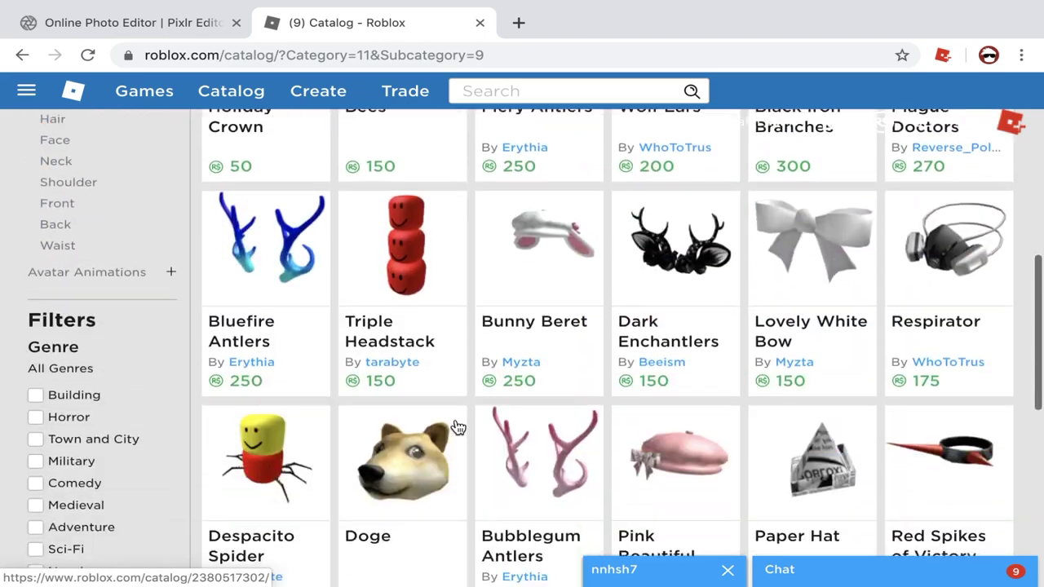
scroll(458, 428, down, 5)
scroll(456, 426, up, 2)
click(658, 447)
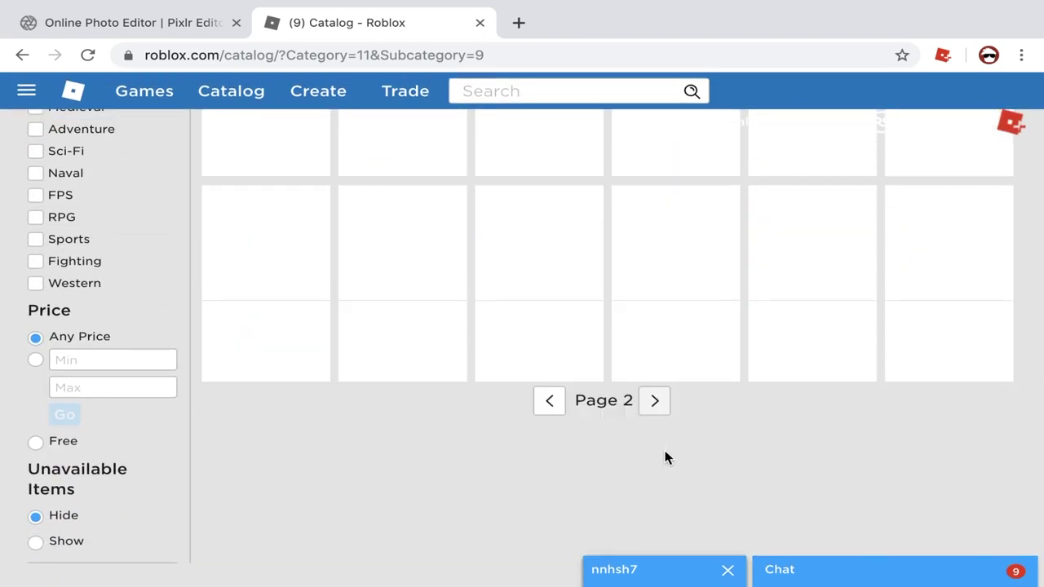
scroll(667, 458, up, 15)
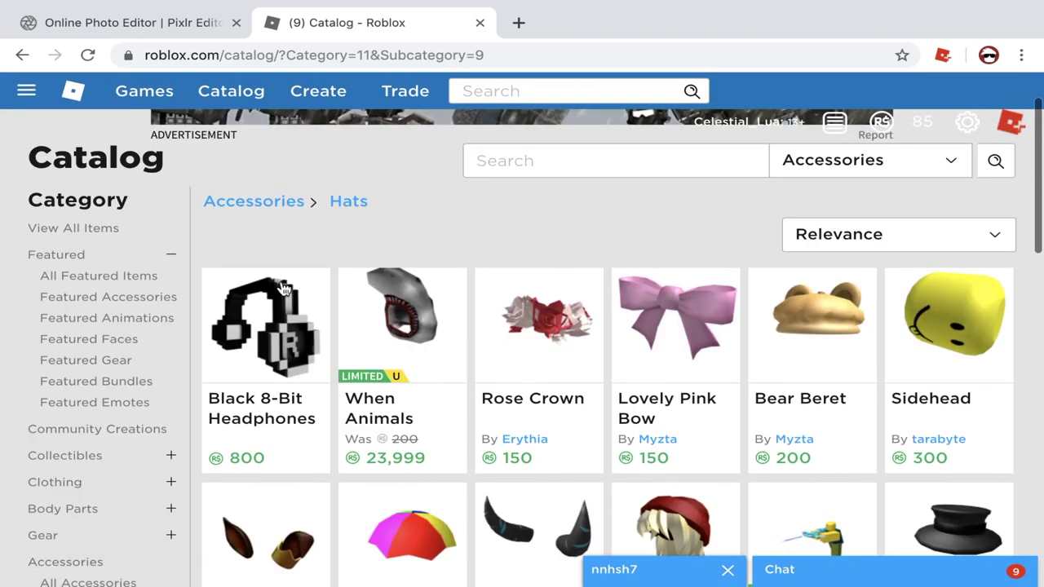
View the Black 8-Bit Headphones item page, rotate its 3D preview, then switch to Roblox Studio
click(283, 290)
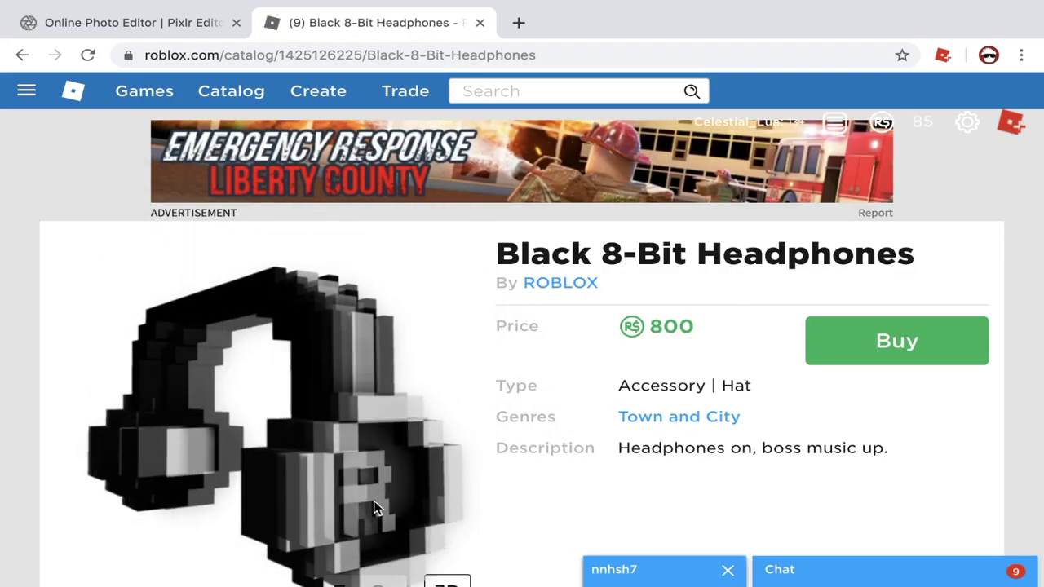
drag(374, 507, 346, 507)
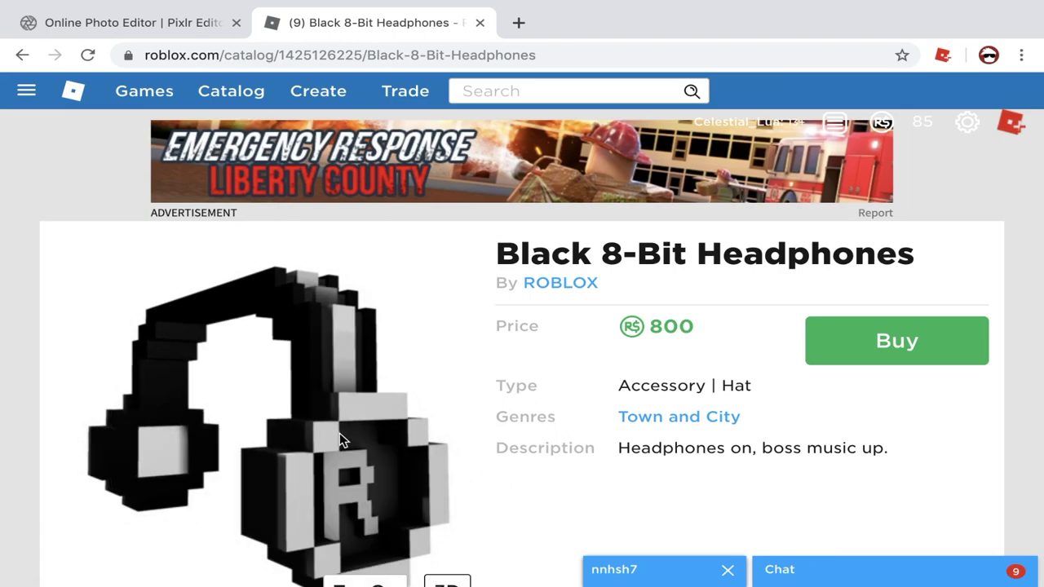
scroll(342, 436, down, 1)
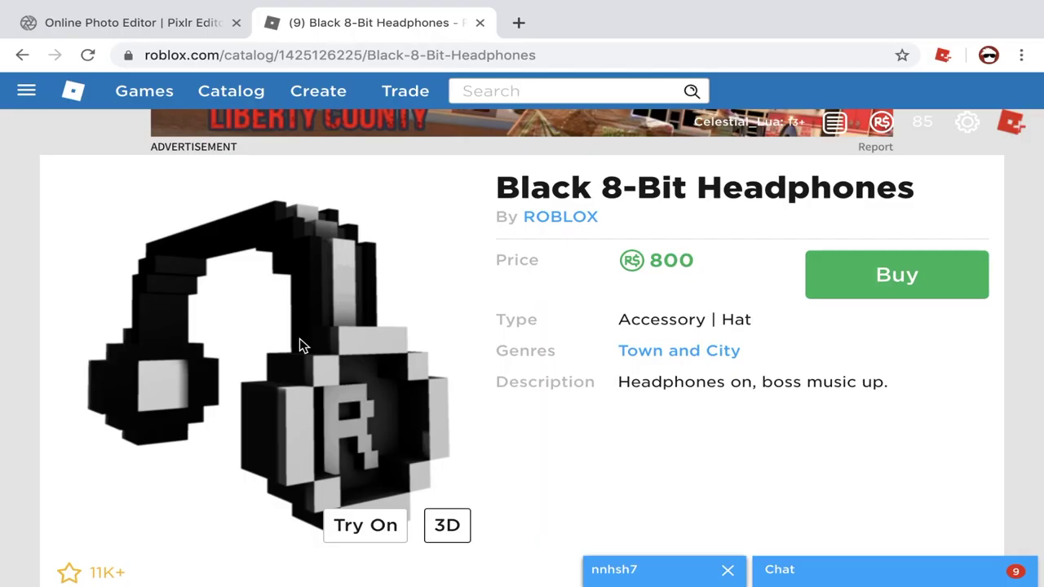
drag(355, 385, 254, 400)
mouse_move(603, 580)
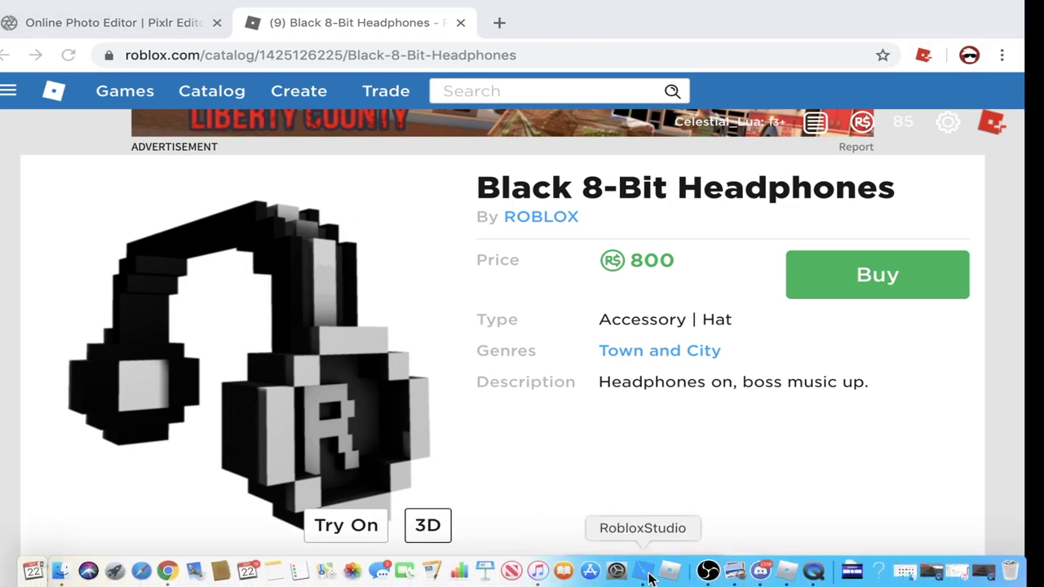
click(645, 572)
Delete the old 8bit-headphones model and SpawnLocation, then level the camera over the baseplate
drag(645, 307, 853, 408)
key(Delete)
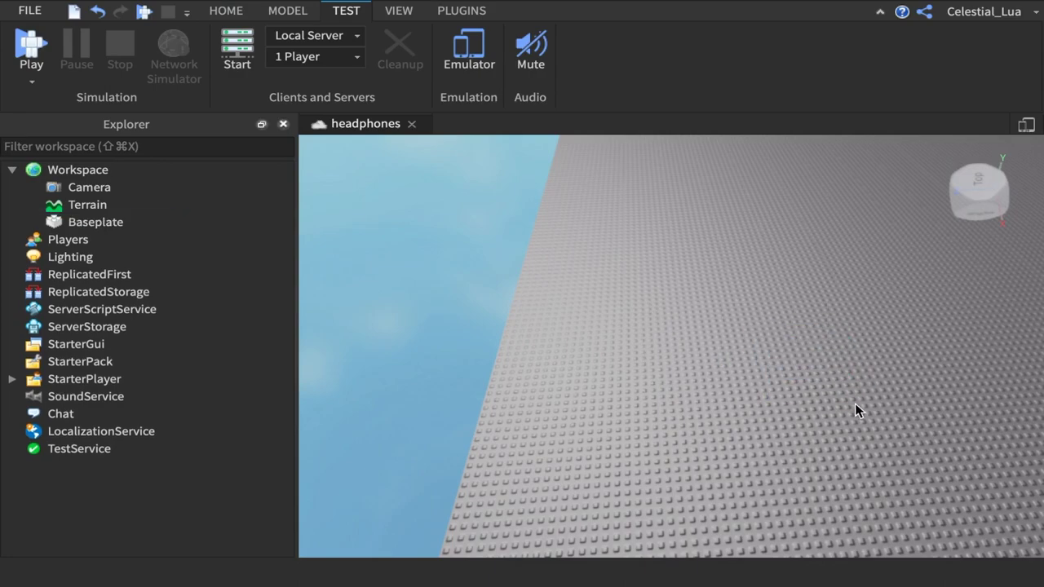
right_drag(570, 388, 570, 387)
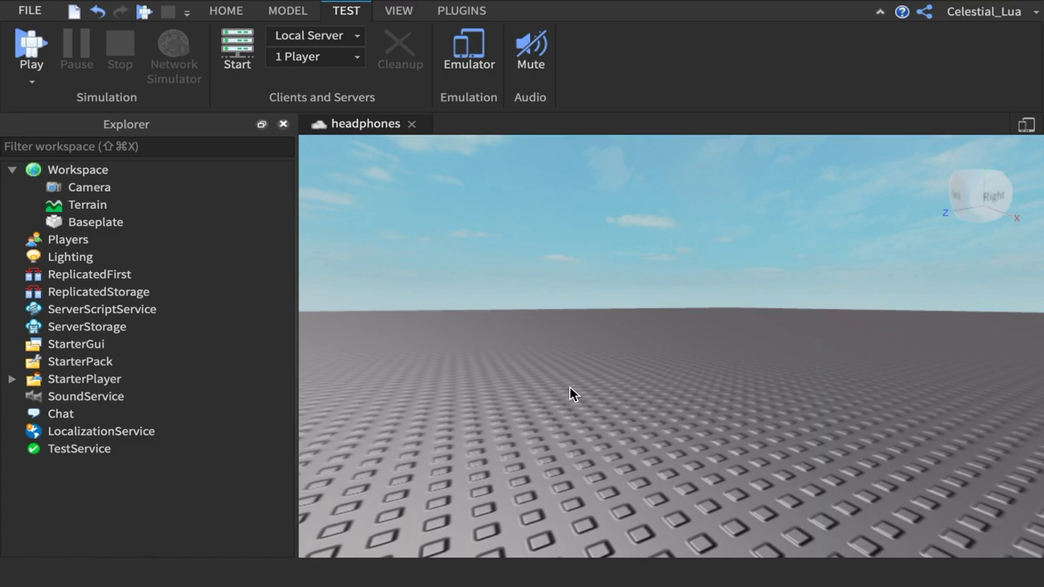
click(399, 10)
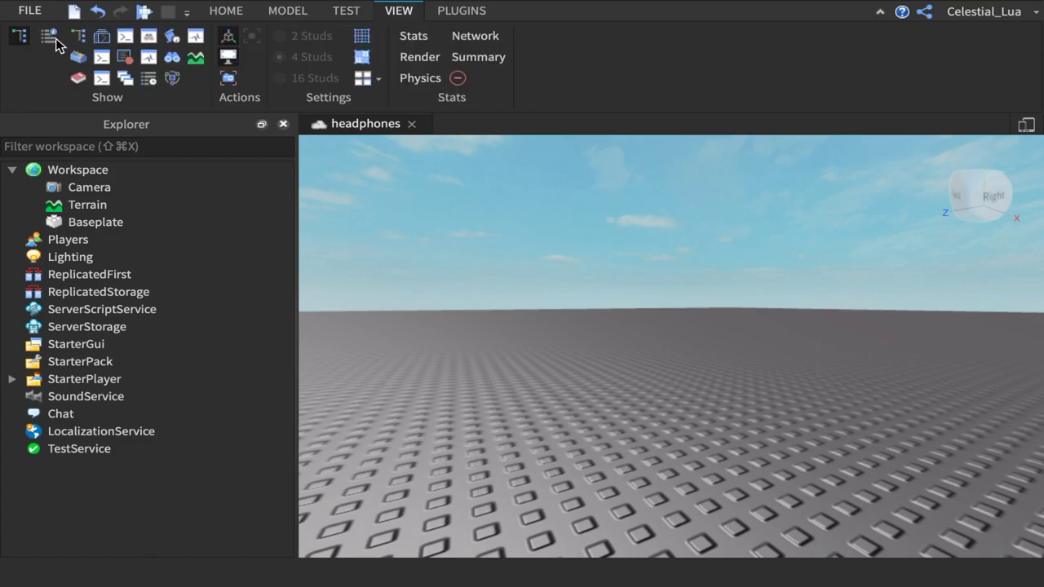
Search the Toolbox for '8-bit headphones', replacing the previous dominus search
click(77, 56)
click(968, 190)
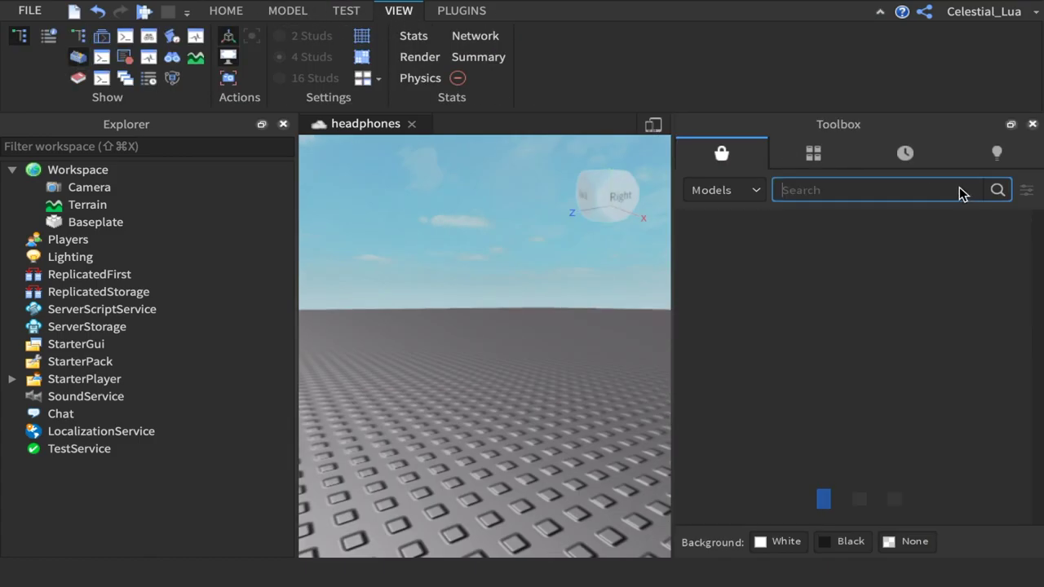
text(8)
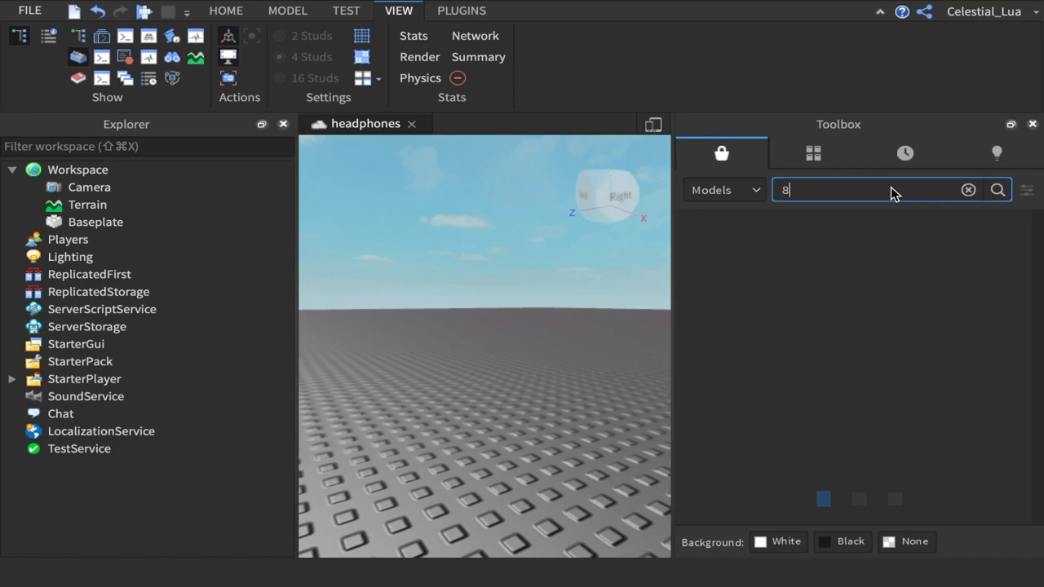
text(-bit headphone)
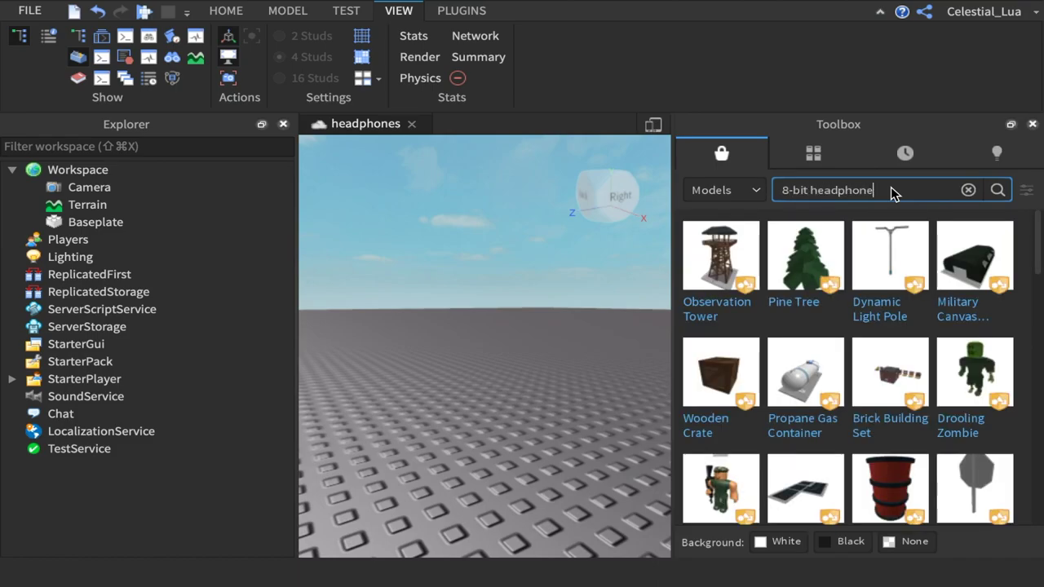
text(s)
key(Return)
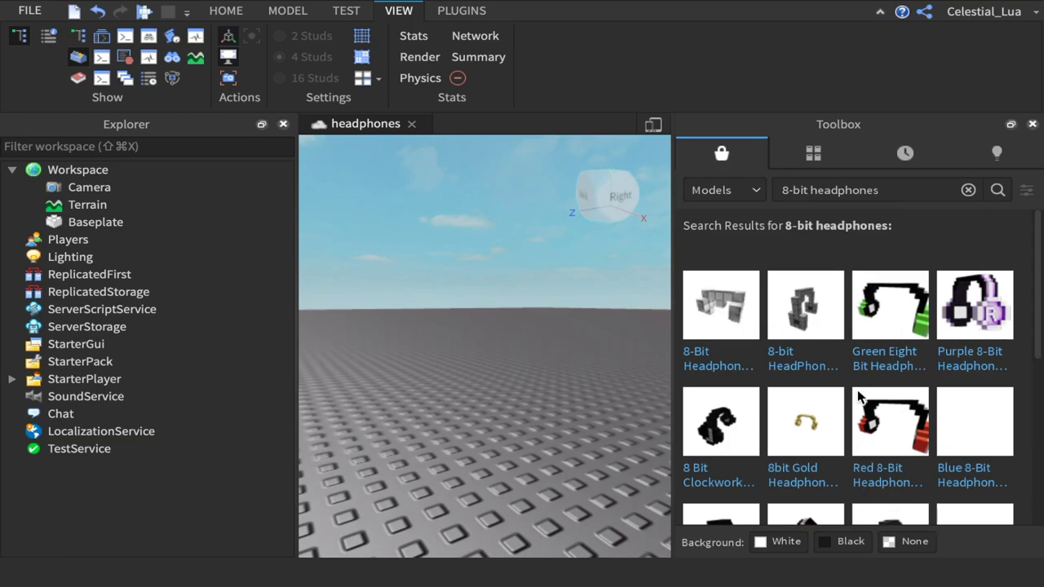
Insert the 8 Bit Clockwork headphones, undo that, and insert the green 8-bit headphones instead
scroll(829, 466, down, 5)
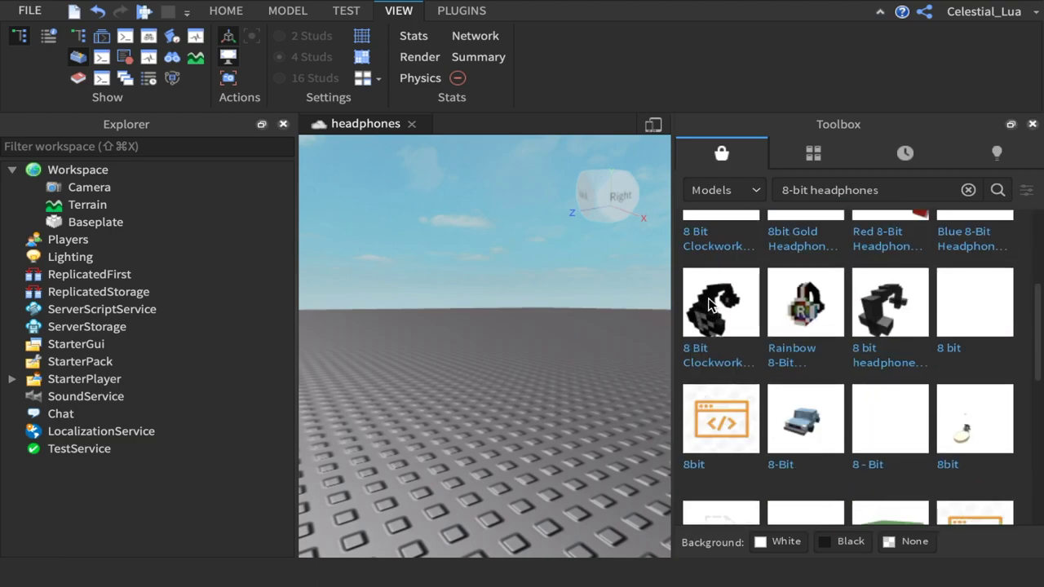
click(711, 304)
key(ctrl+z)
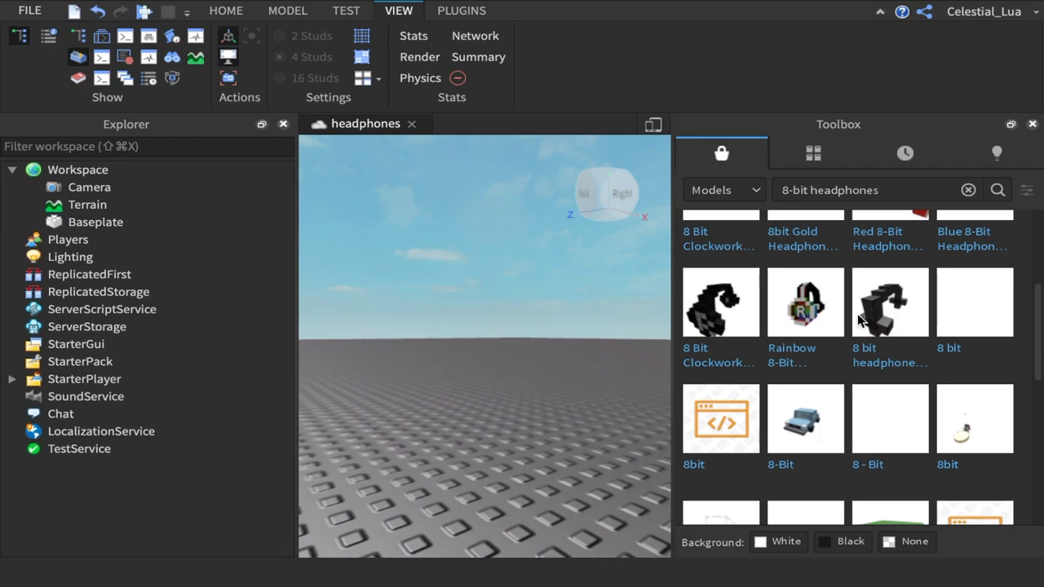
scroll(911, 369, up, 4)
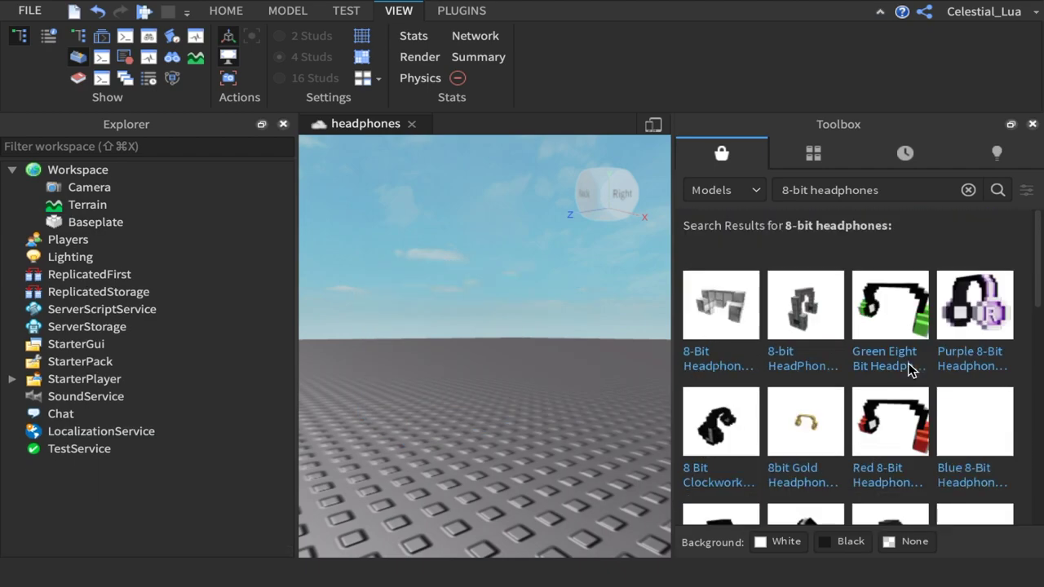
click(891, 326)
Expand the headphones' Handle and select its Mesh, closing the Toolbox
right_drag(419, 408, 417, 403)
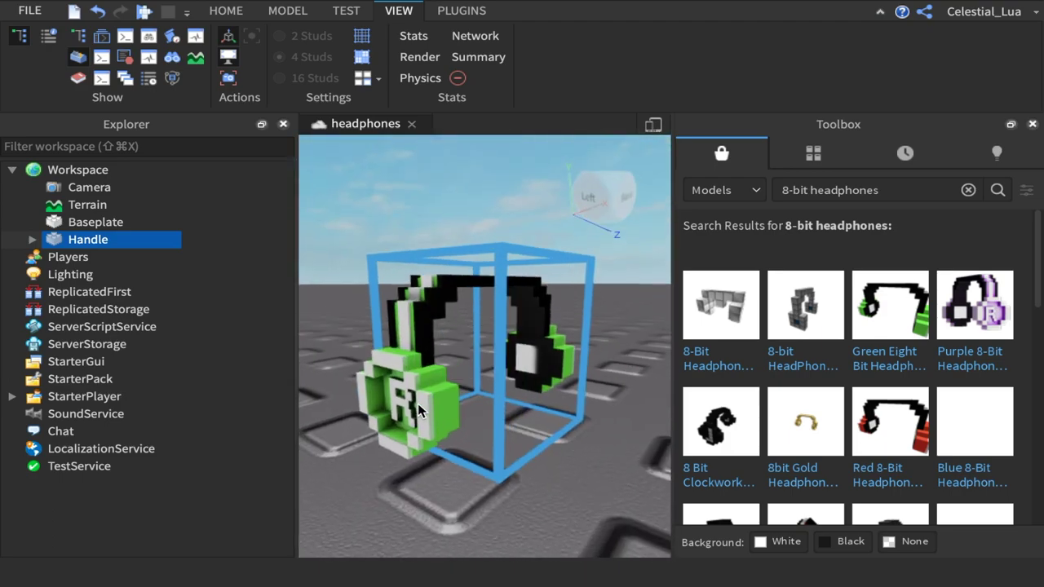
click(33, 240)
click(77, 258)
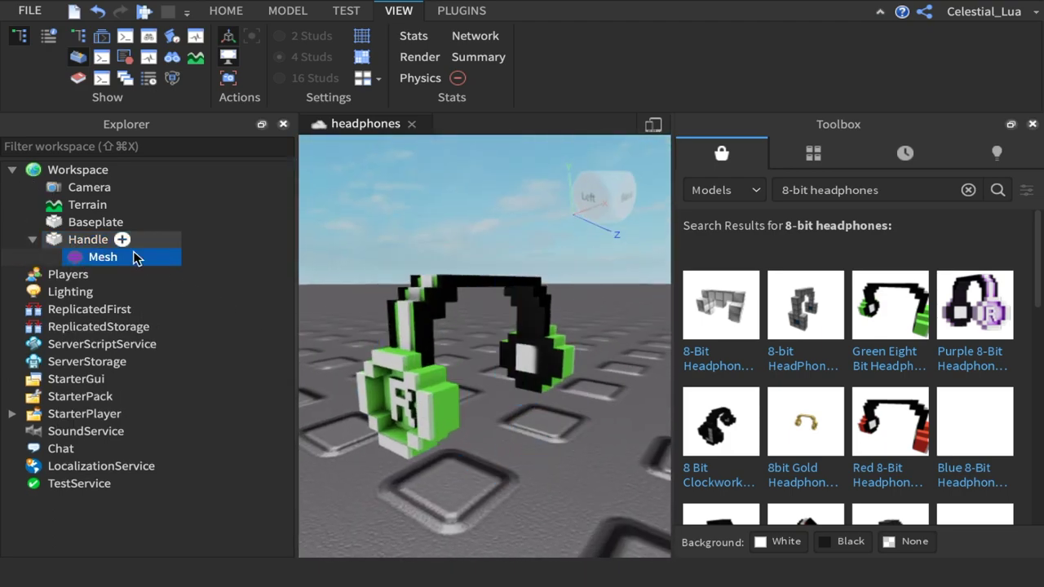
click(1032, 124)
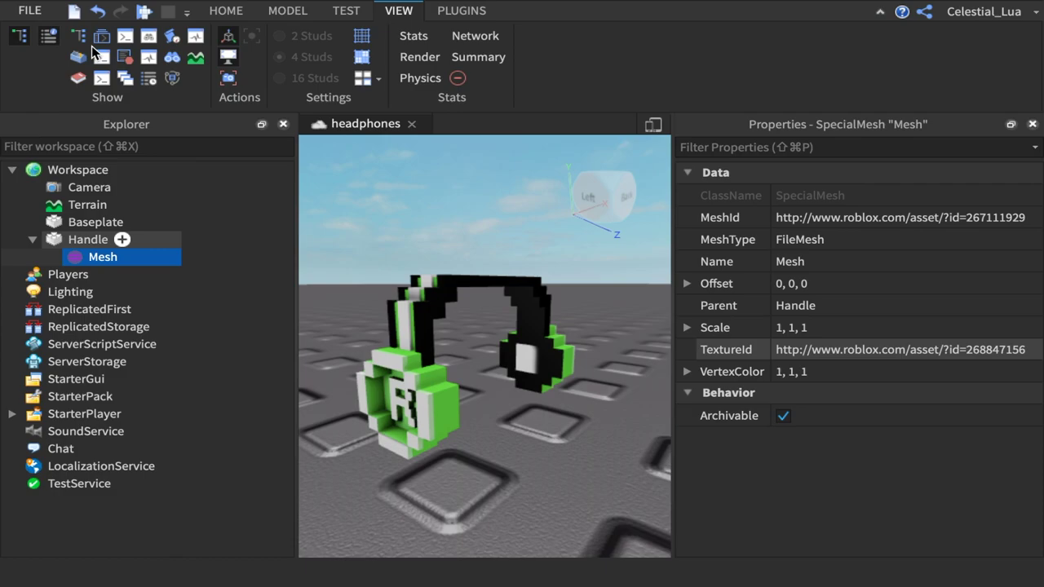
Select the Mesh's TextureId number 268847156 in the Properties panel
click(979, 356)
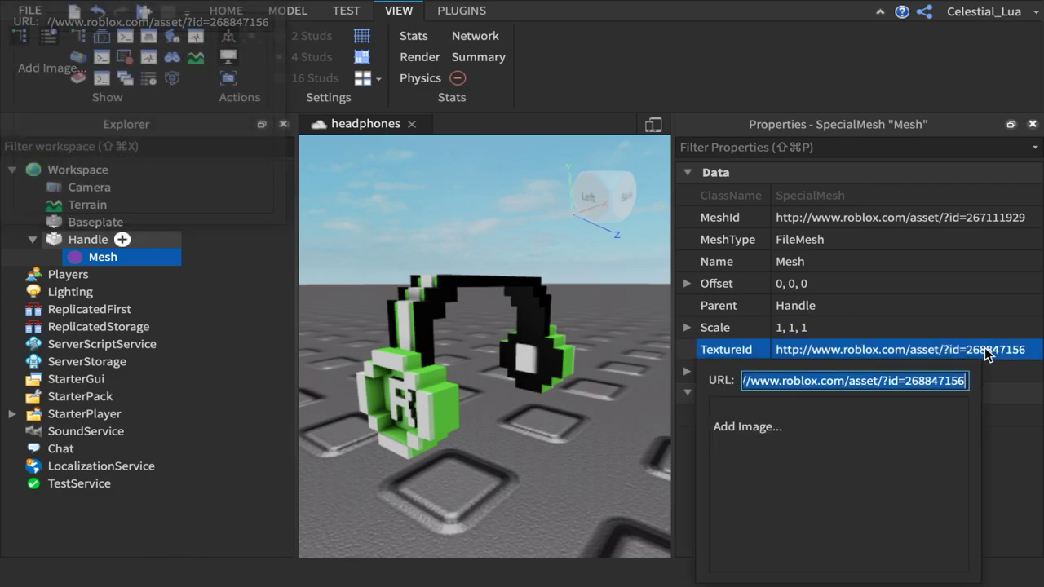
click(934, 349)
click(934, 349)
click(934, 349)
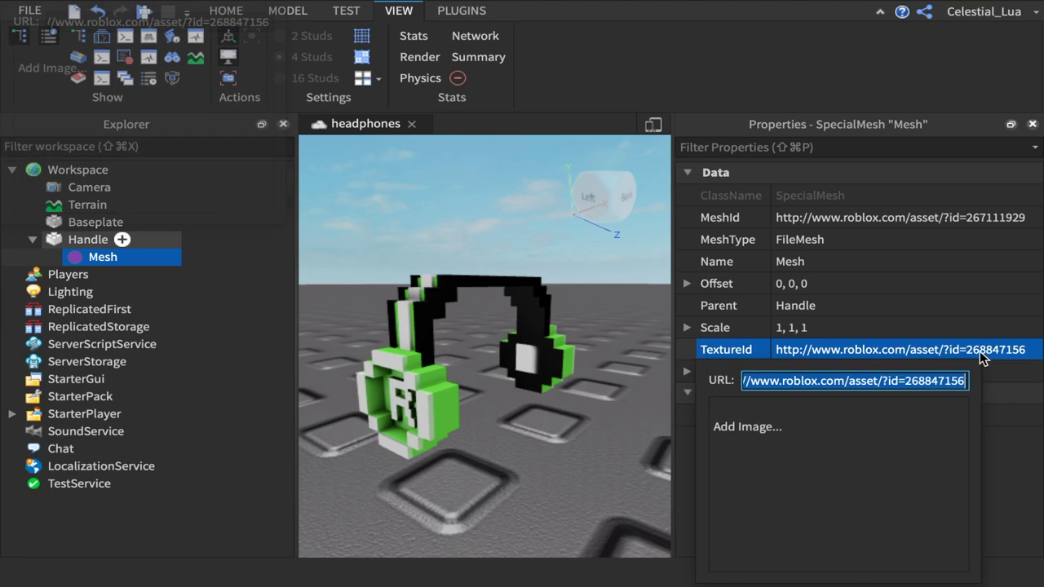
double_click(932, 381)
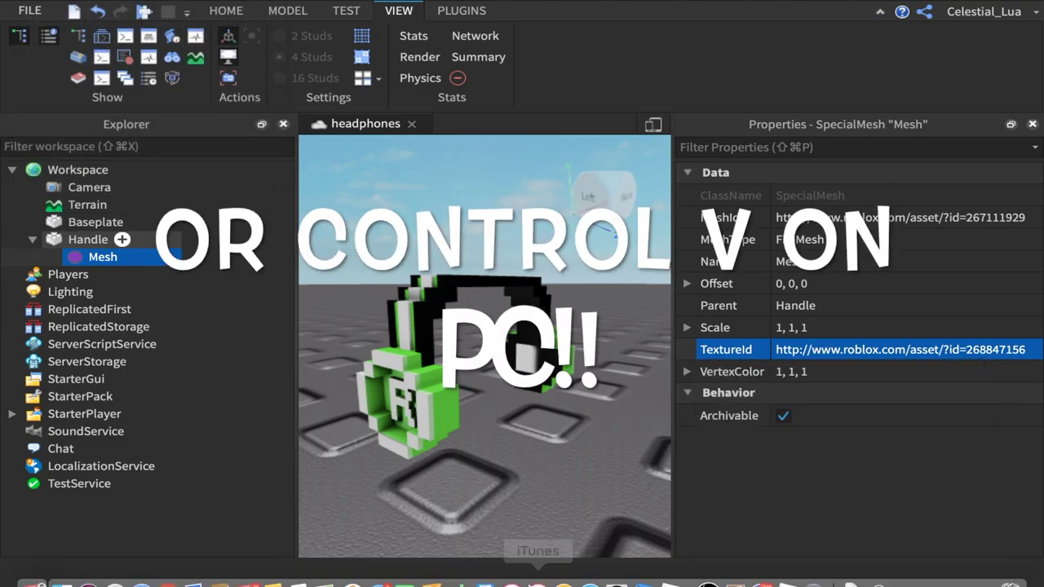
In the browser, load the image page for ID 268847156 and save the texture image
click(167, 570)
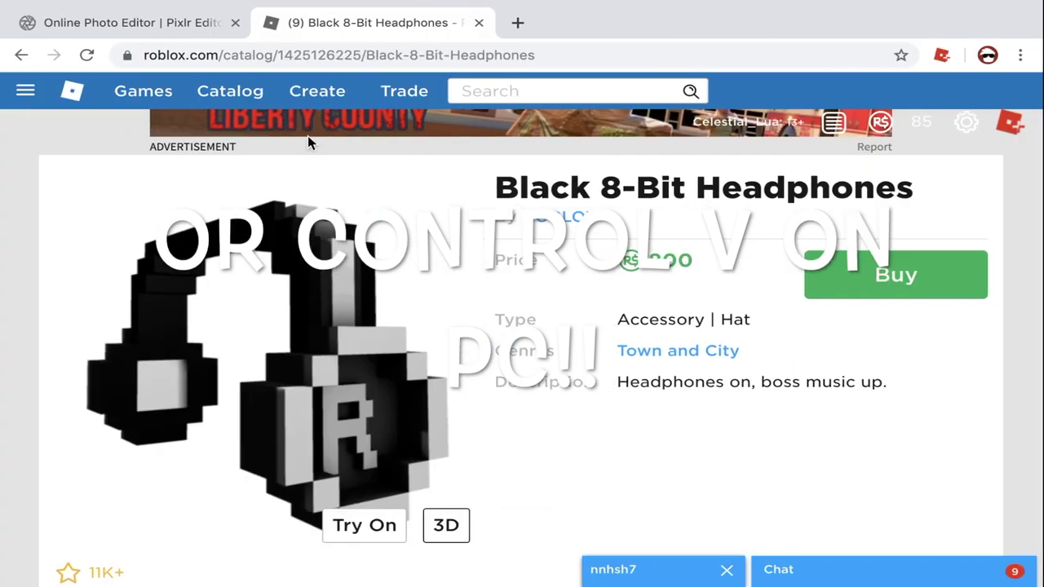
double_click(324, 54)
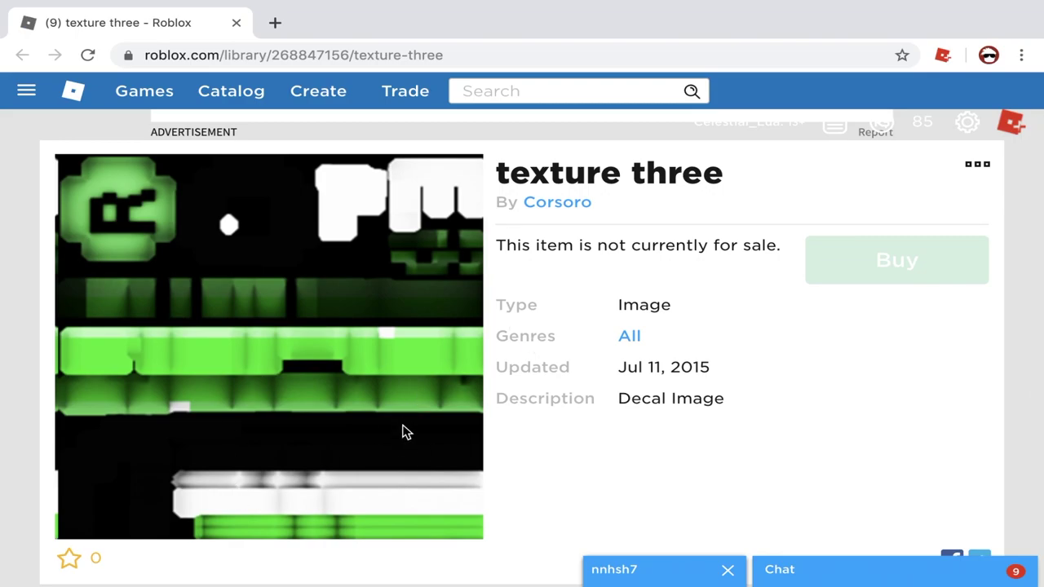
right_click(272, 367)
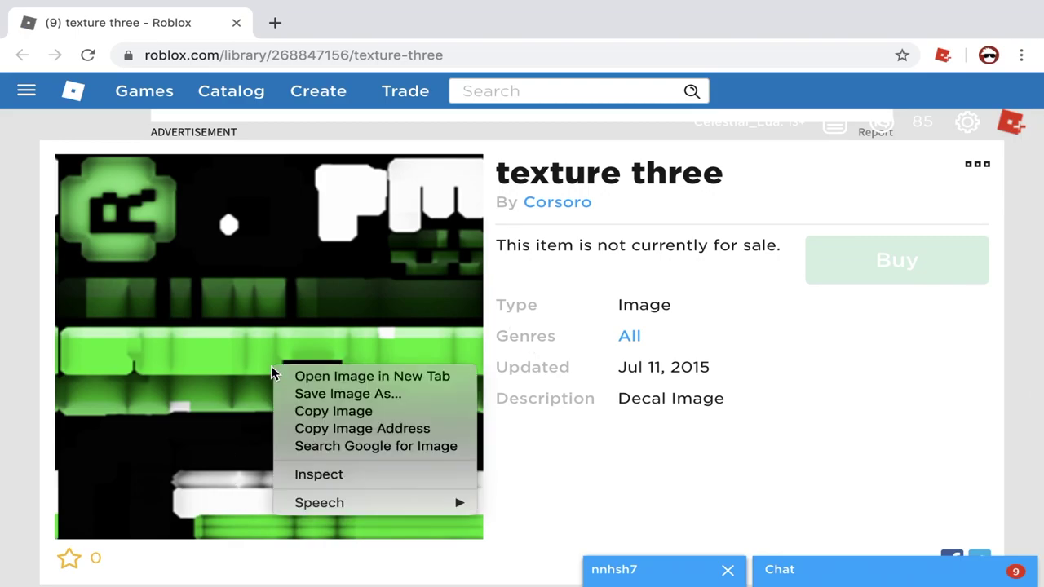
click(572, 305)
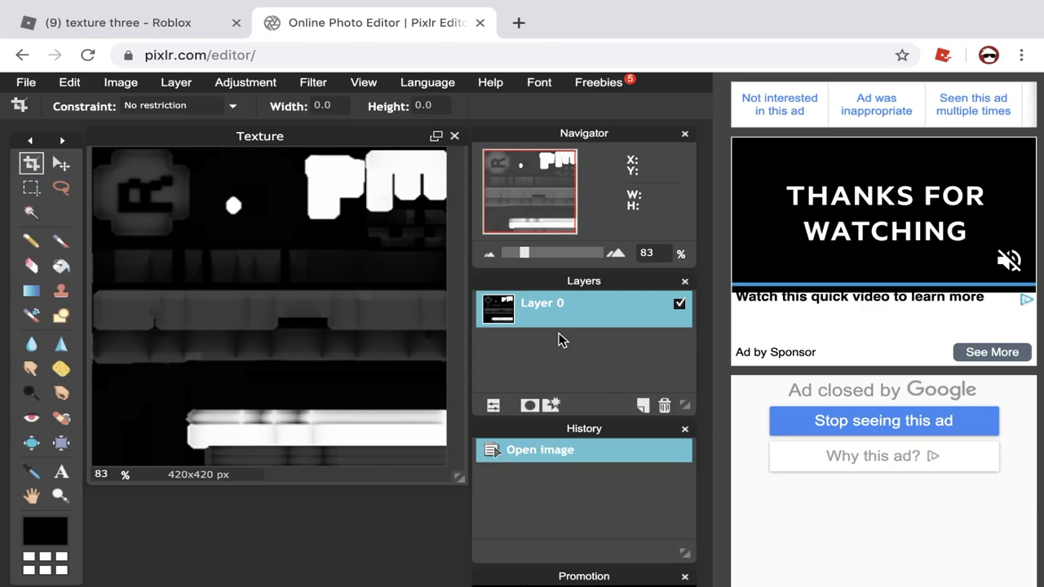
Duplicate the texture's Layer 0 to create a Layer 0 copy above it
key(ctrl+d)
right_click(559, 314)
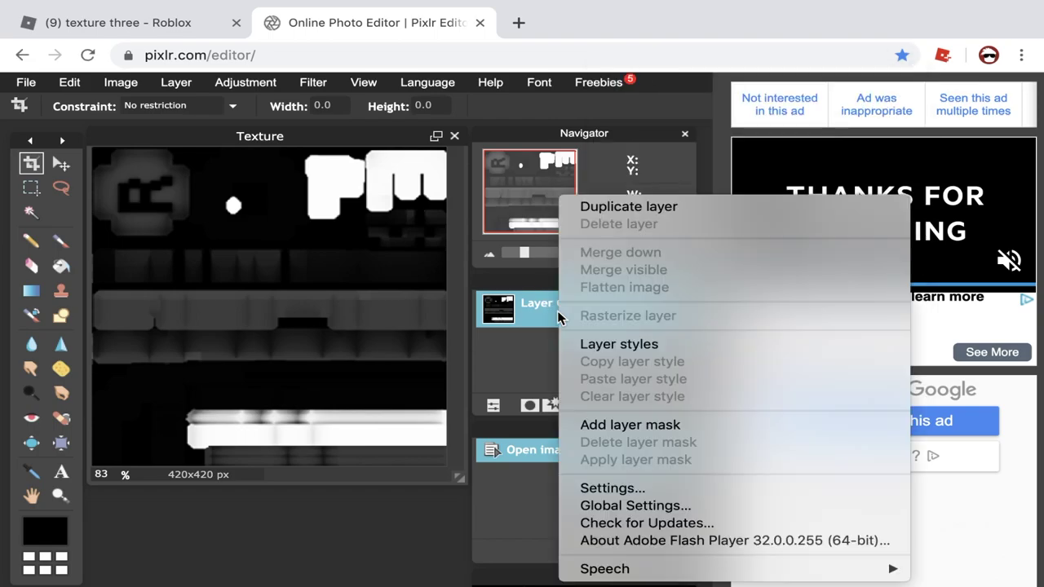
click(607, 208)
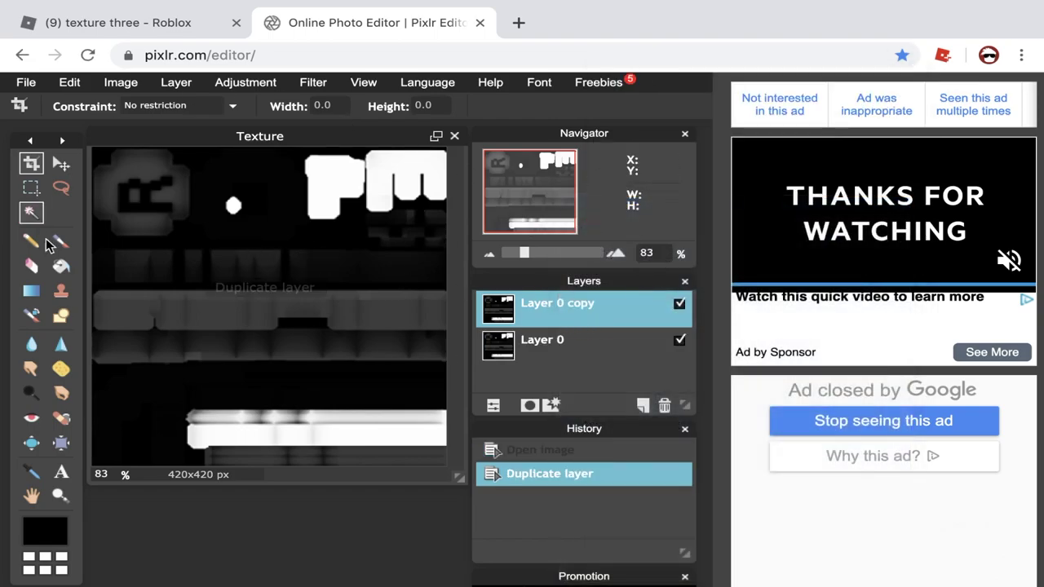
click(31, 214)
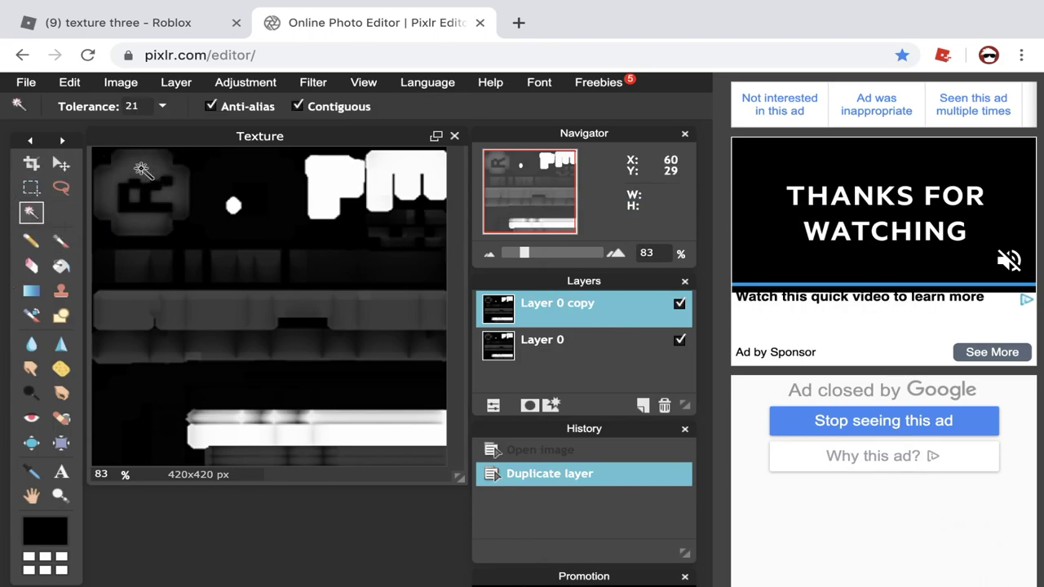
click(142, 169)
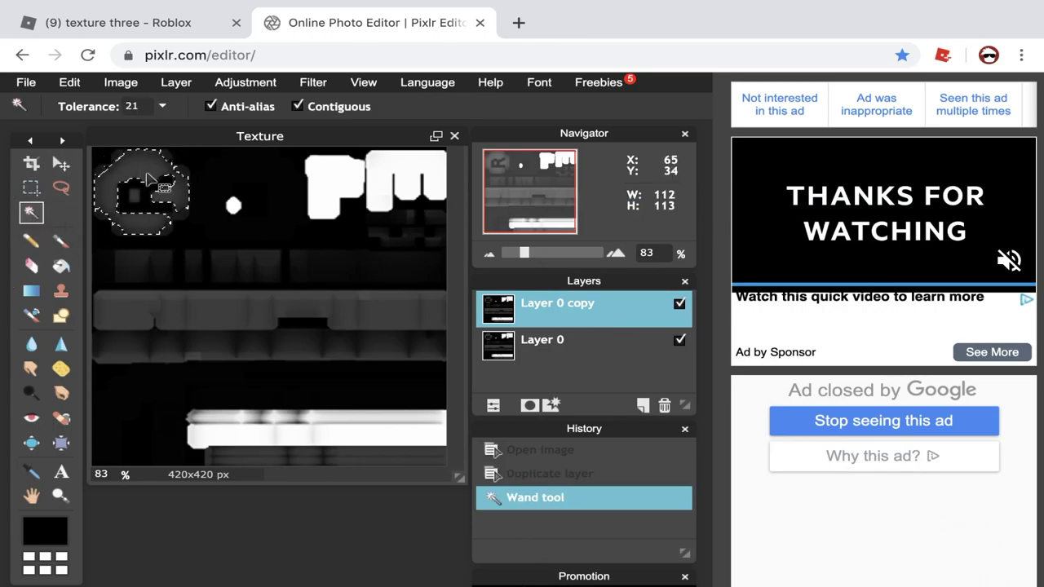
click(98, 172)
click(116, 174)
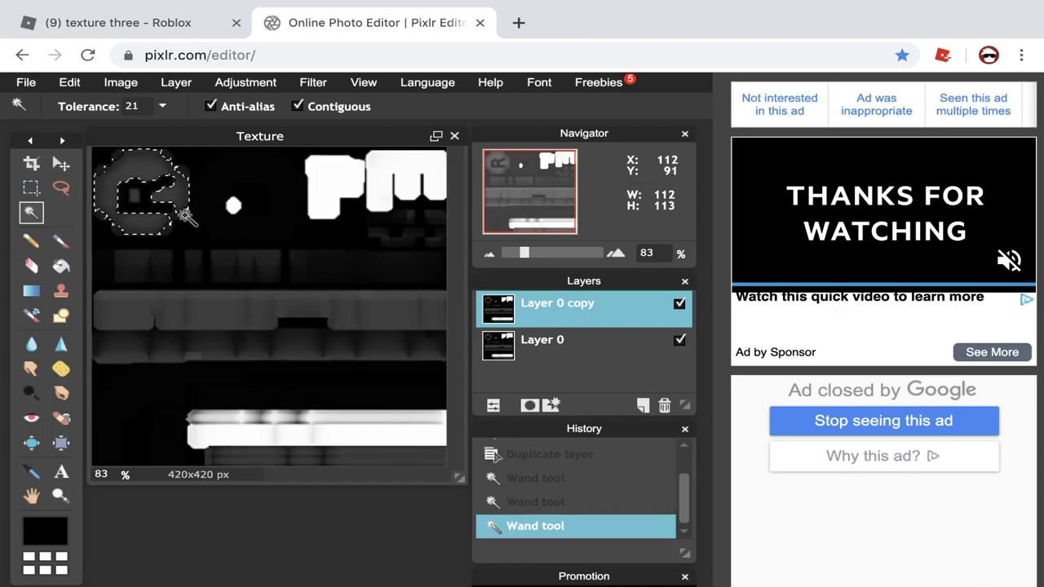
click(198, 230)
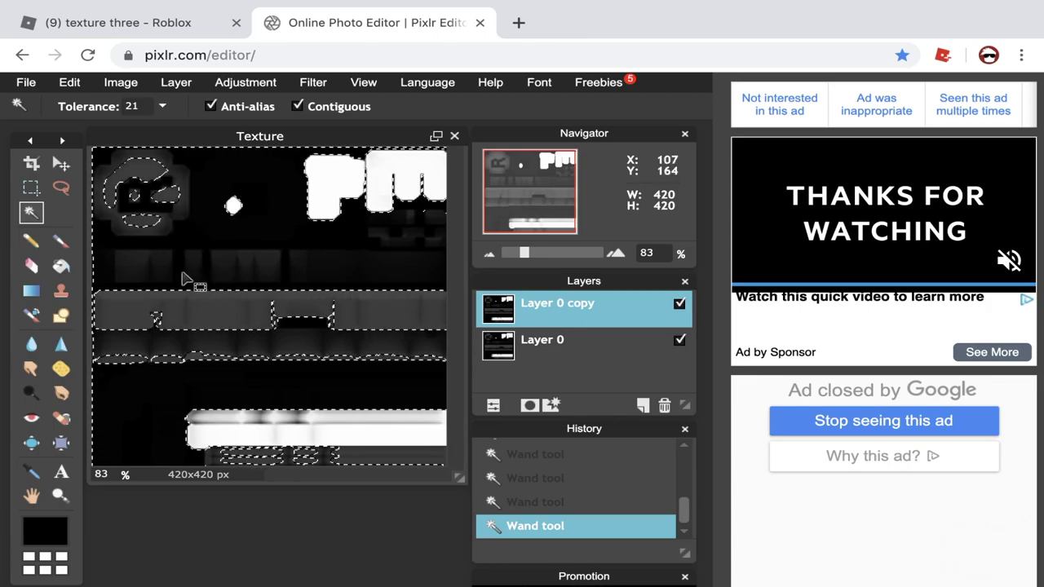
click(31, 187)
click(31, 212)
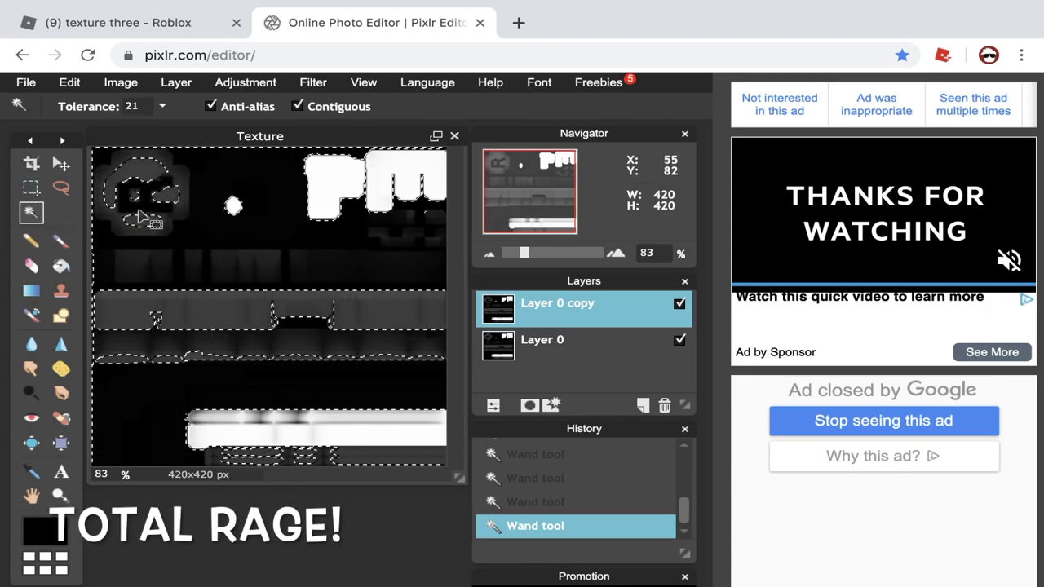
key(m)
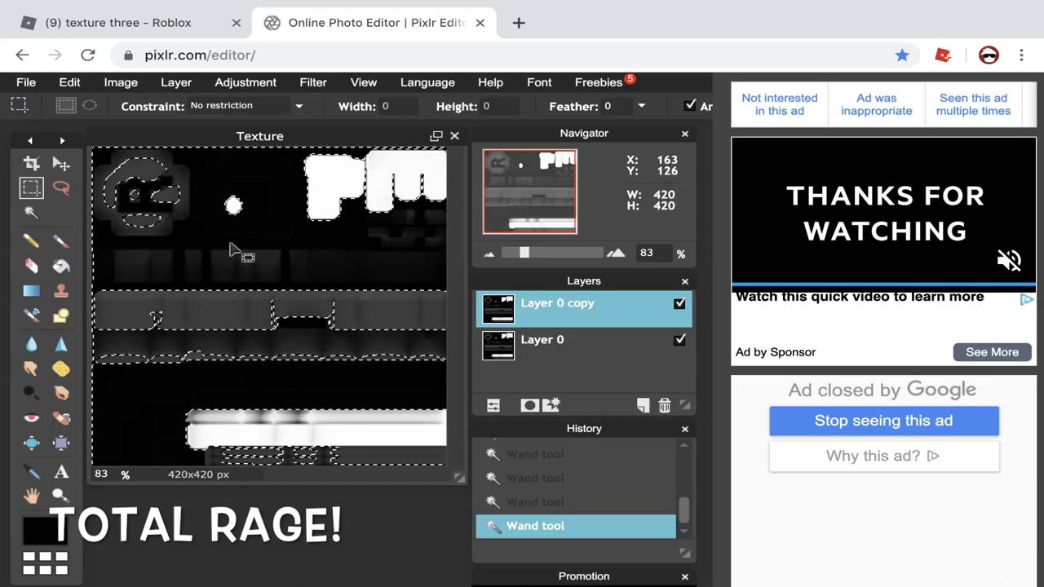
drag(231, 249, 185, 231)
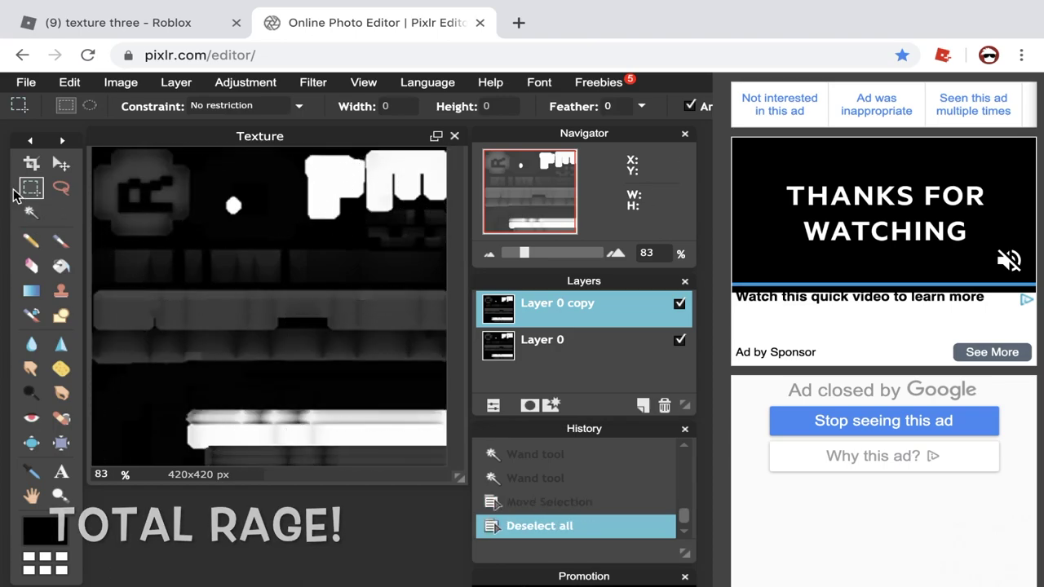
click(31, 212)
click(124, 233)
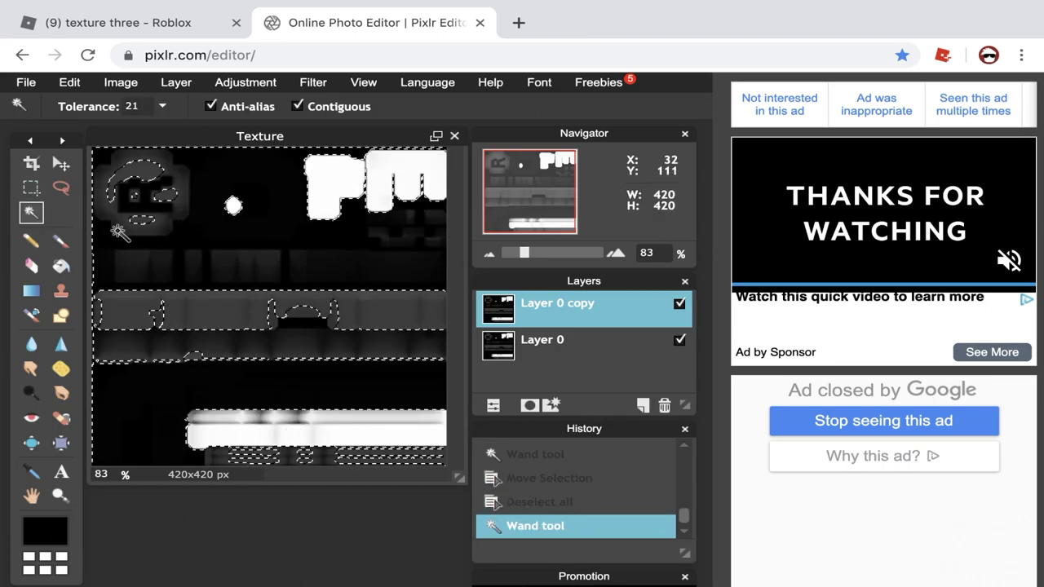
key(m)
drag(180, 204, 191, 249)
click(196, 242)
click(31, 214)
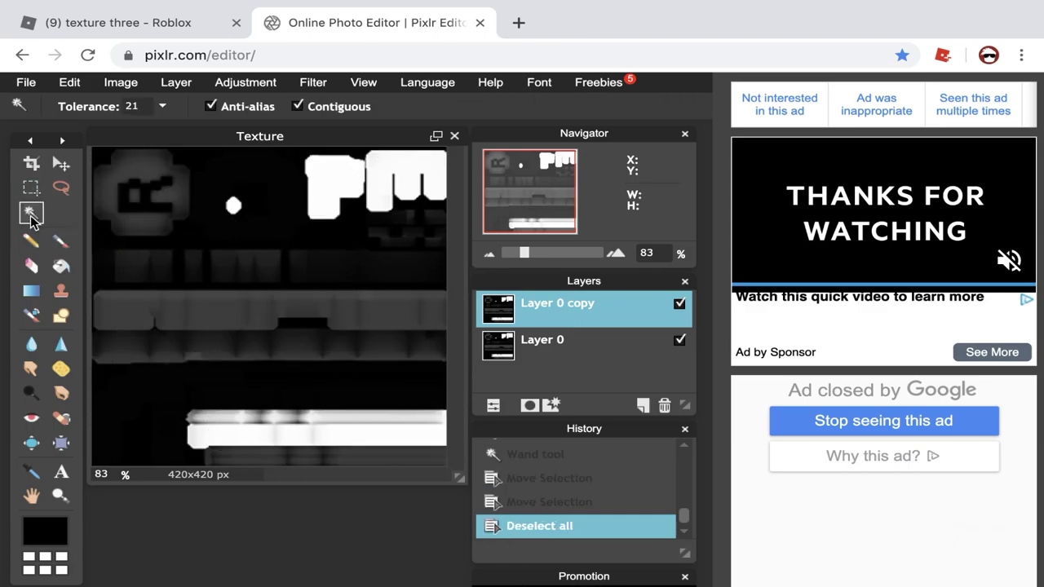
Magic Wand the round logo and set the main colour to bright green 00ff00
click(164, 190)
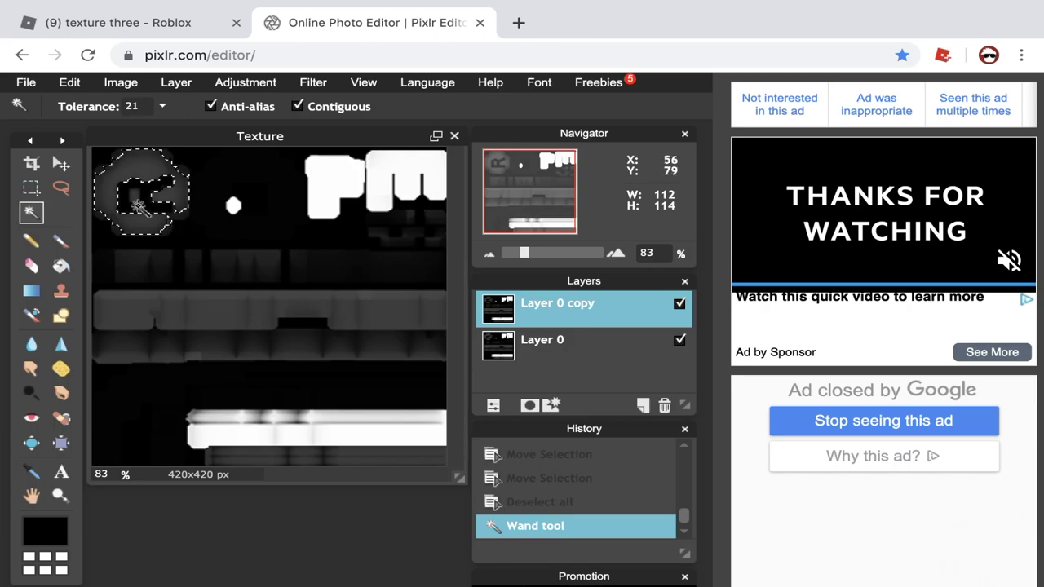
click(45, 531)
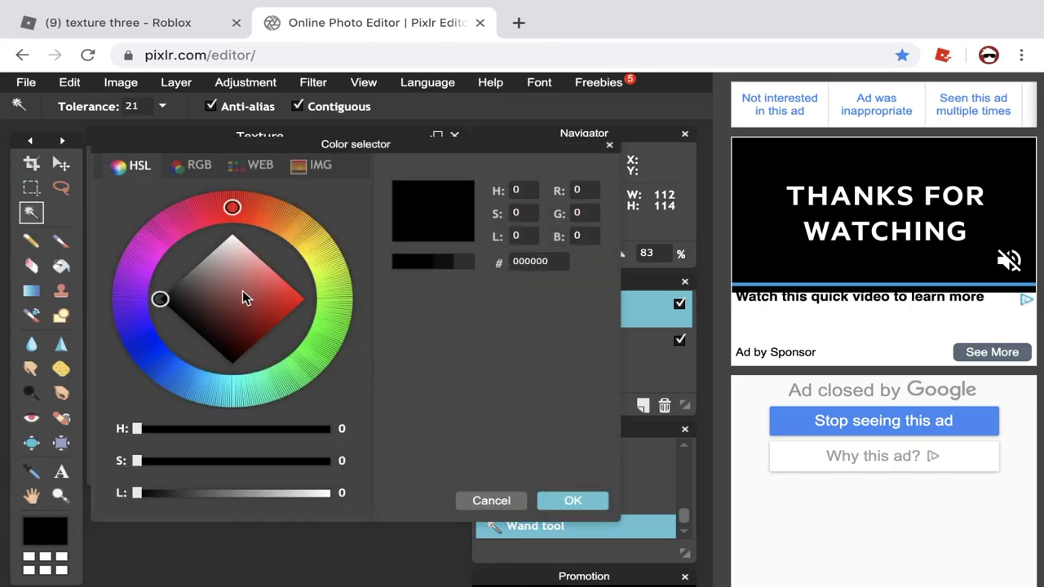
click(255, 165)
click(271, 323)
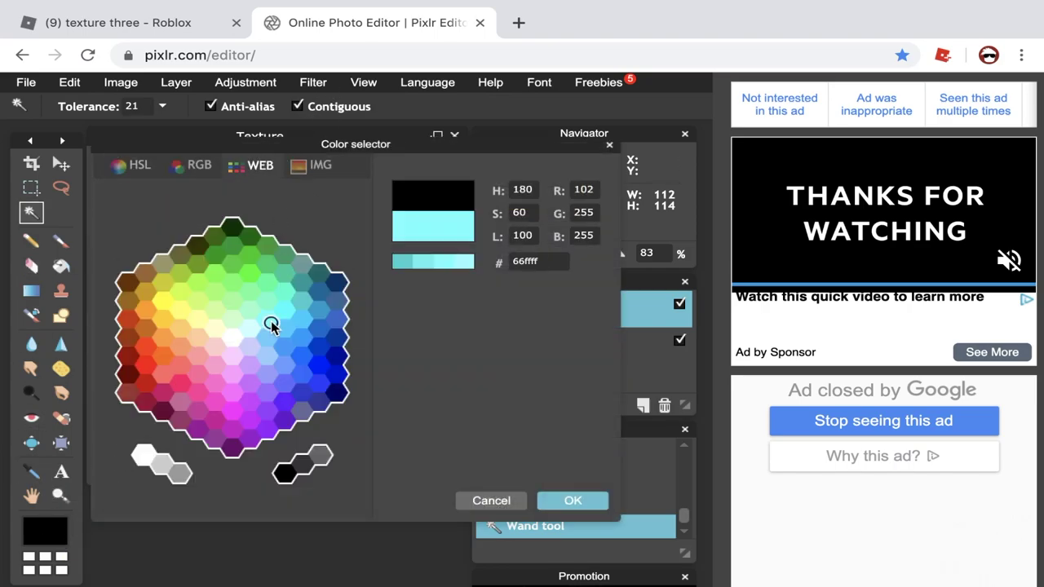
click(273, 249)
click(255, 266)
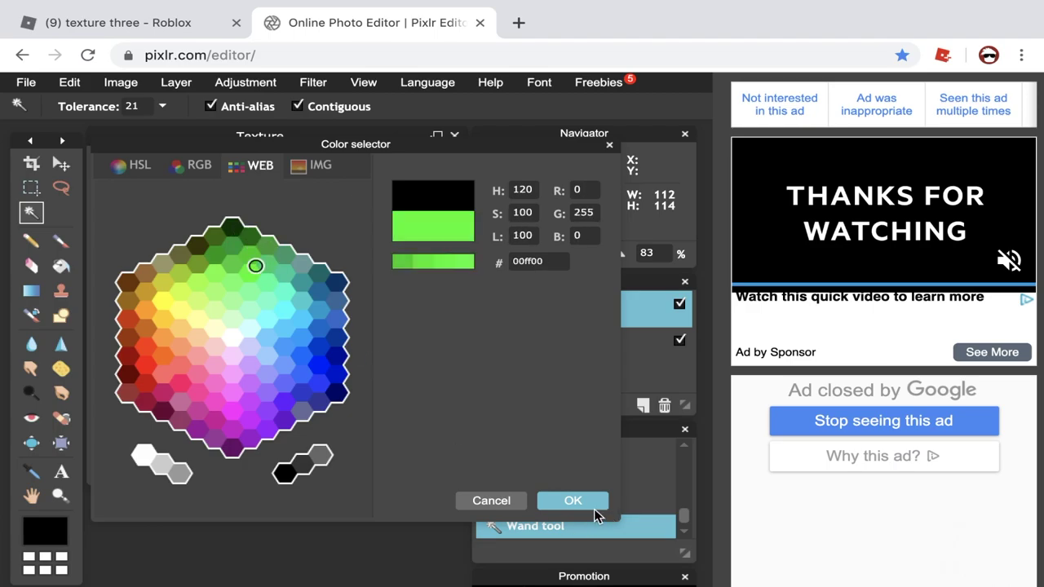
click(594, 507)
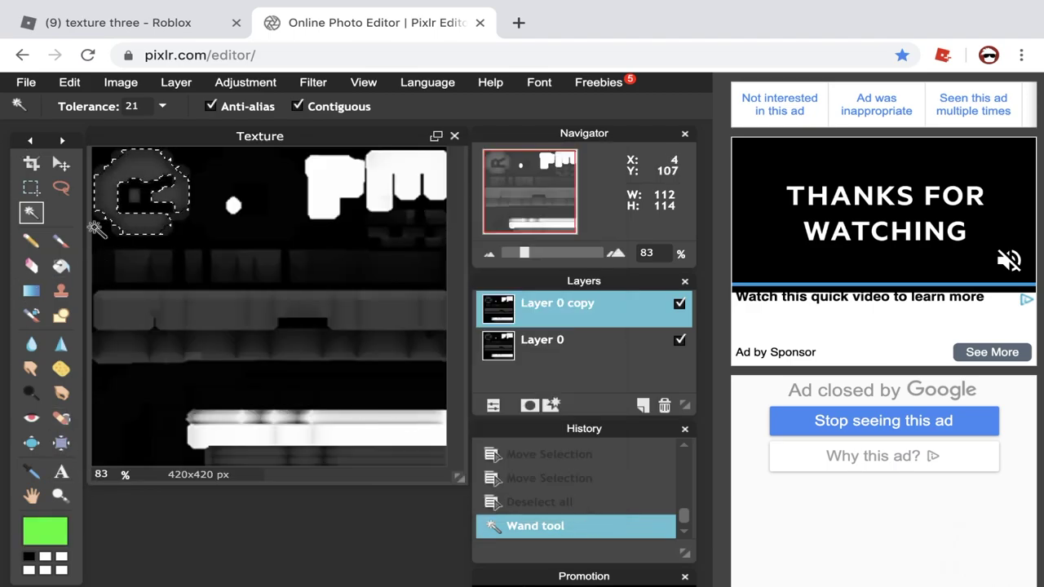
Brush bright green over the selected logo, then clear the selection
click(61, 241)
mouse_move(163, 164)
mouse_down()
mouse_move(139, 212)
mouse_move(163, 167)
mouse_move(167, 208)
mouse_move(95, 231)
mouse_up()
mouse_move(134, 275)
mouse_down()
mouse_move(191, 252)
mouse_move(176, 192)
mouse_up()
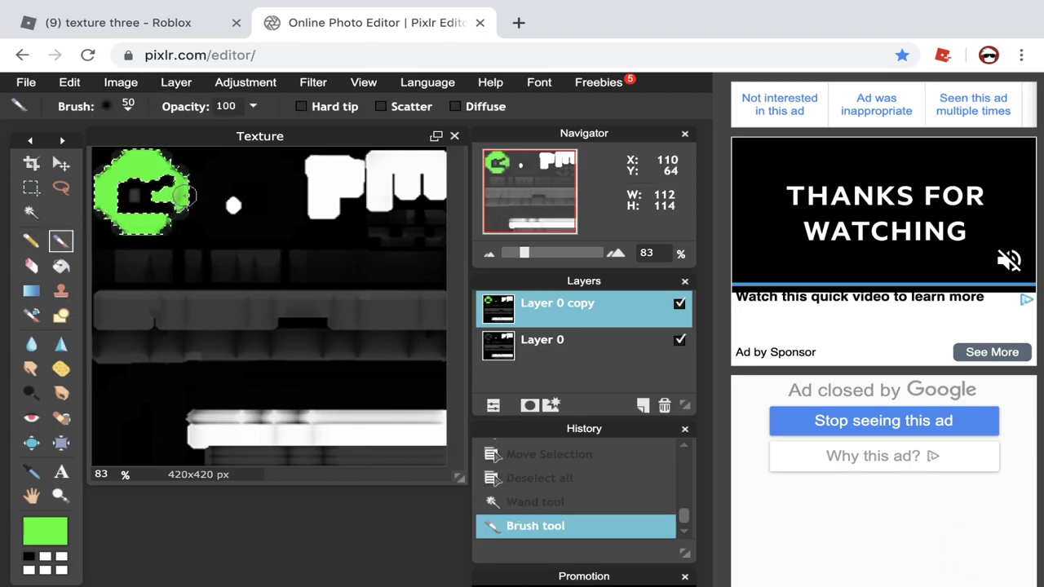
click(114, 151)
drag(114, 155, 171, 155)
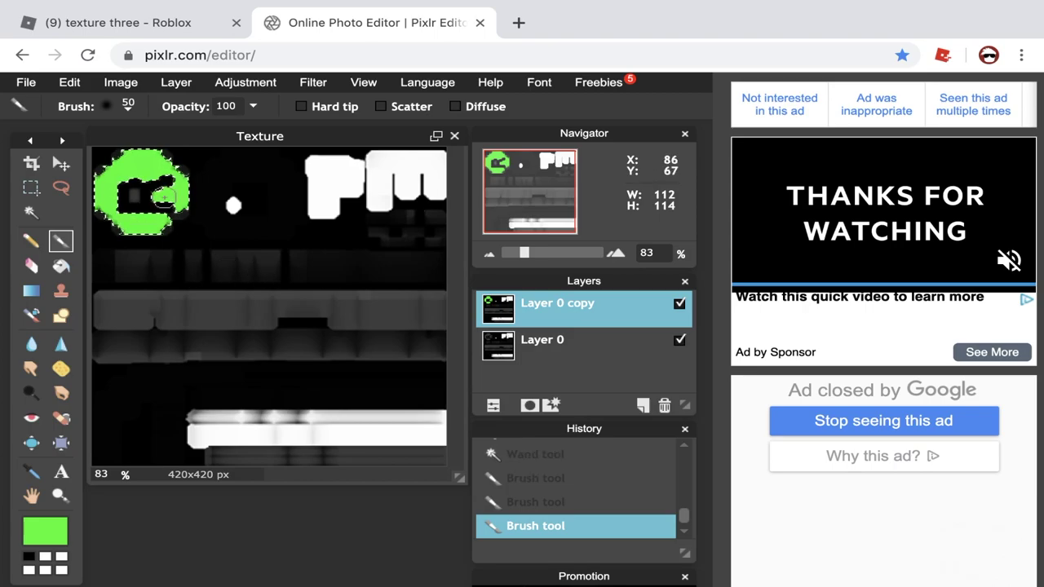
click(31, 188)
click(234, 267)
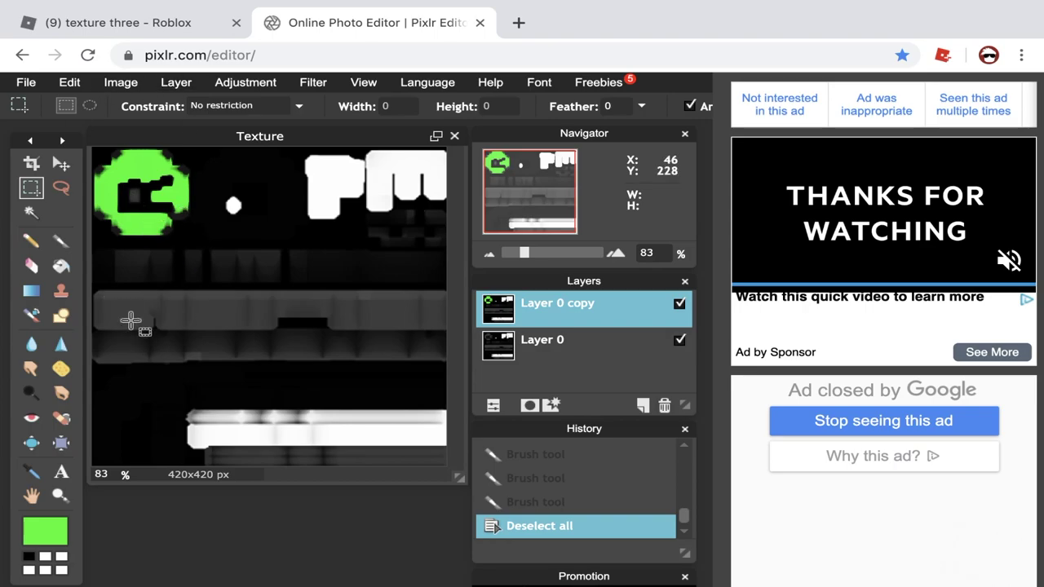
Select the white P letter and paint it bright green
click(33, 317)
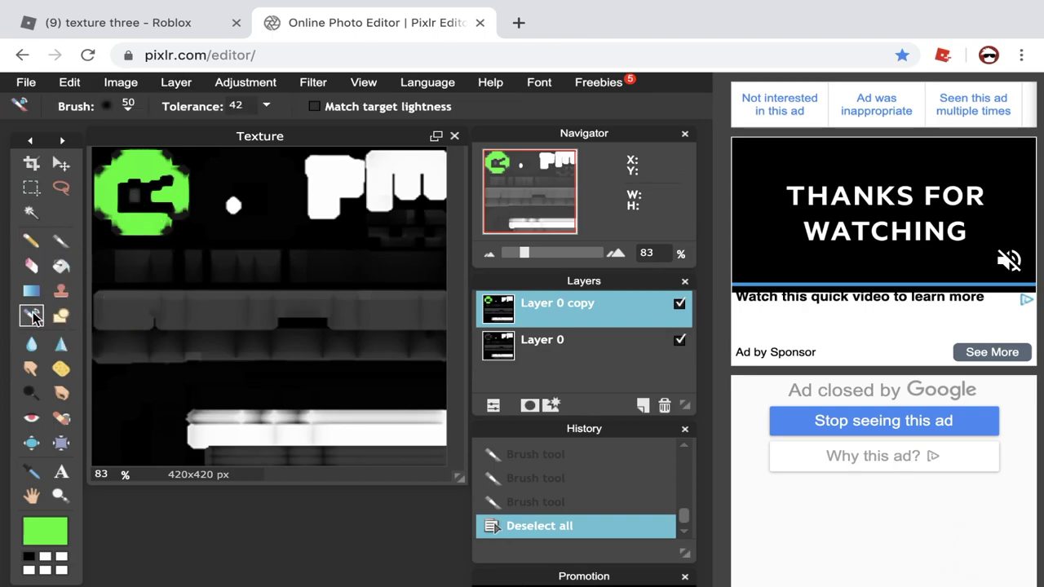
click(31, 212)
click(340, 182)
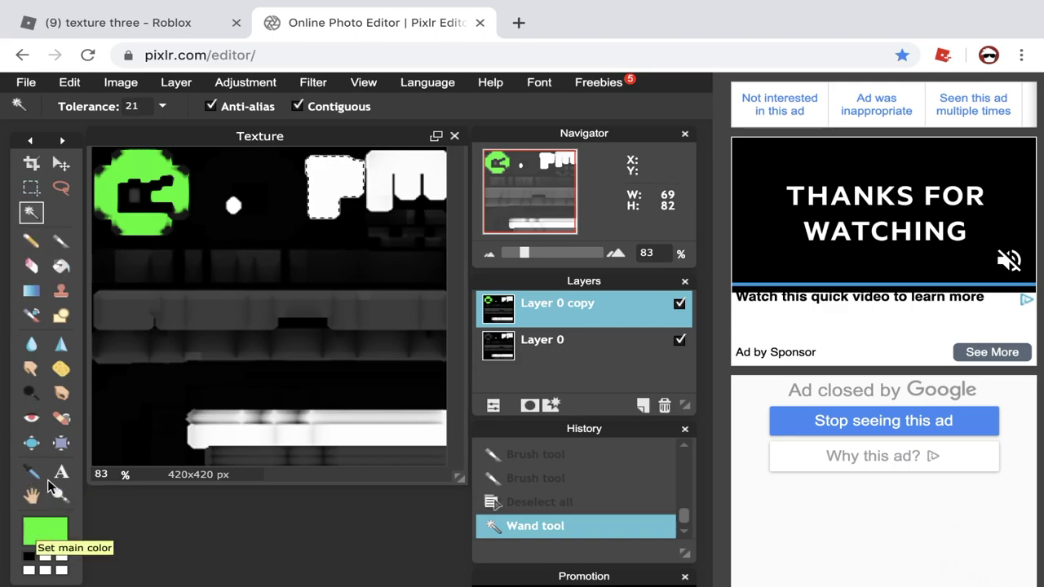
click(45, 532)
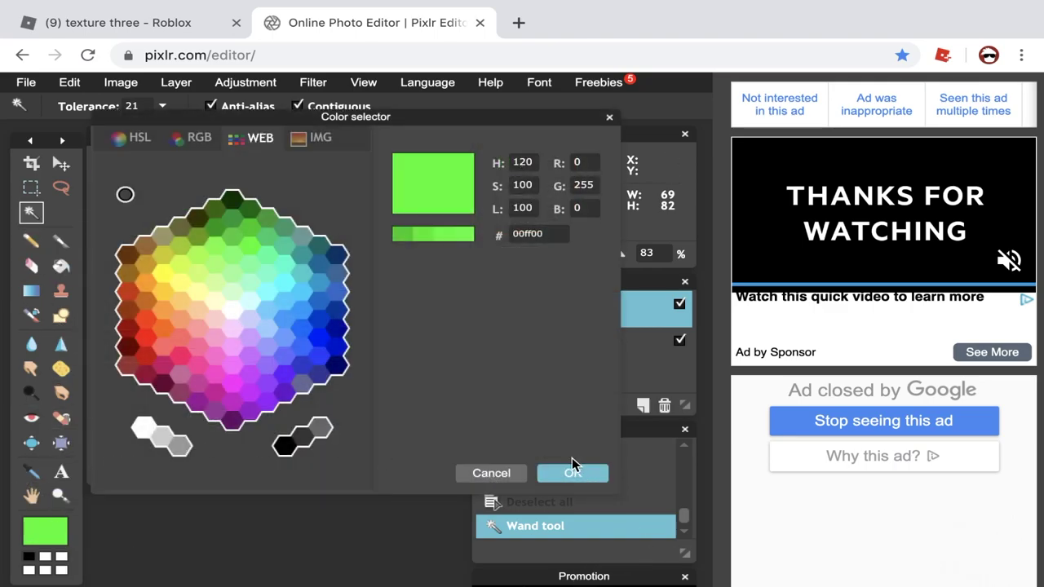
click(574, 472)
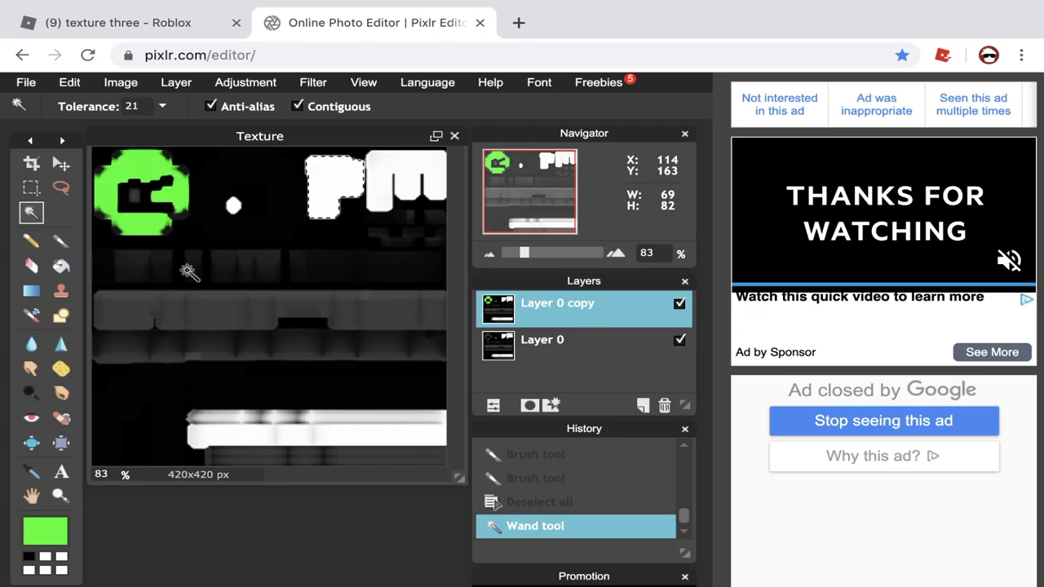
click(60, 240)
mouse_move(357, 176)
mouse_down()
mouse_move(301, 155)
mouse_move(359, 193)
mouse_up()
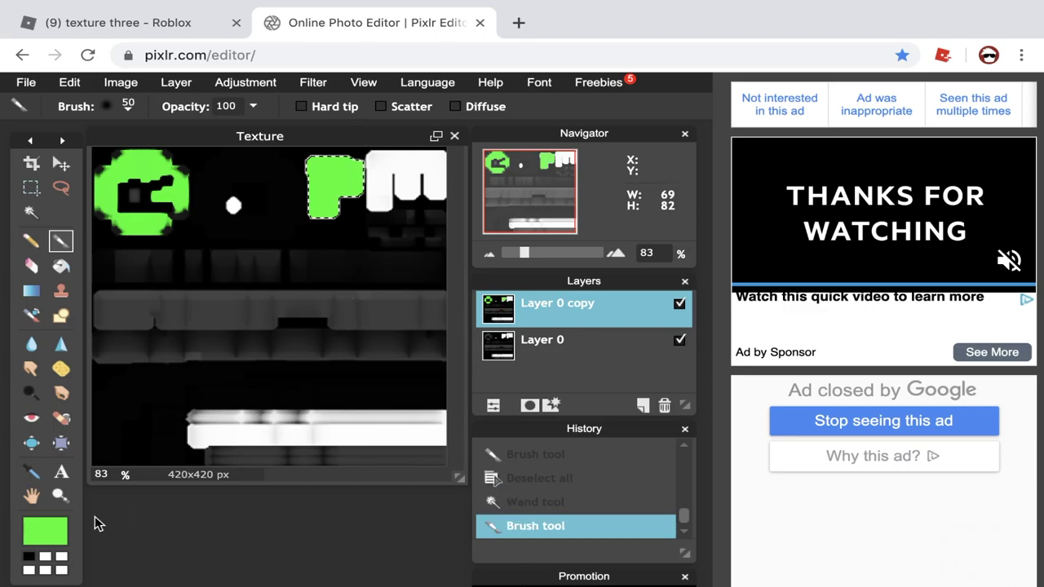
Paint the white M letter green, then select the white bar at the bottom
click(31, 212)
click(396, 160)
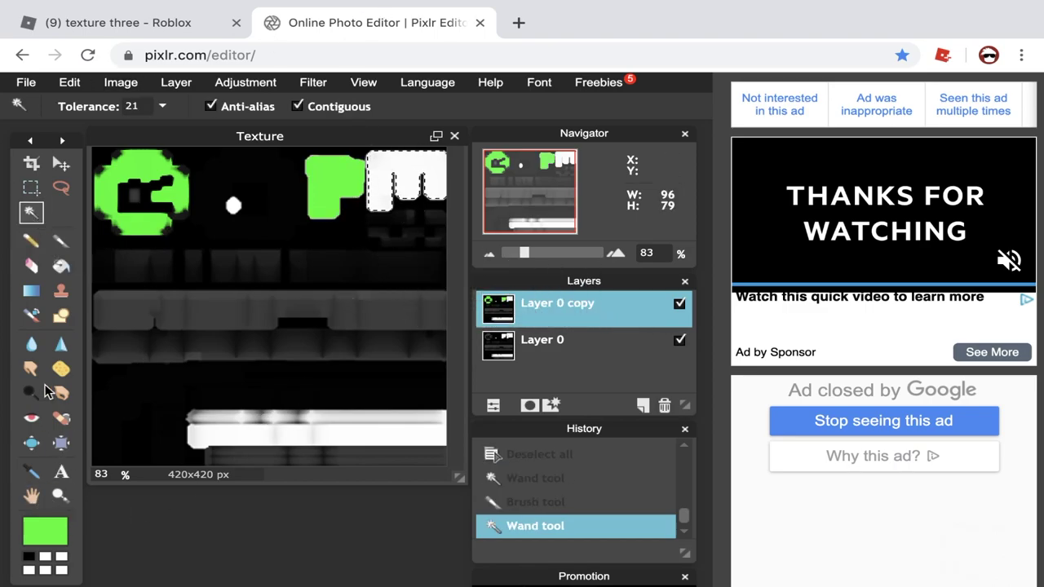
click(59, 241)
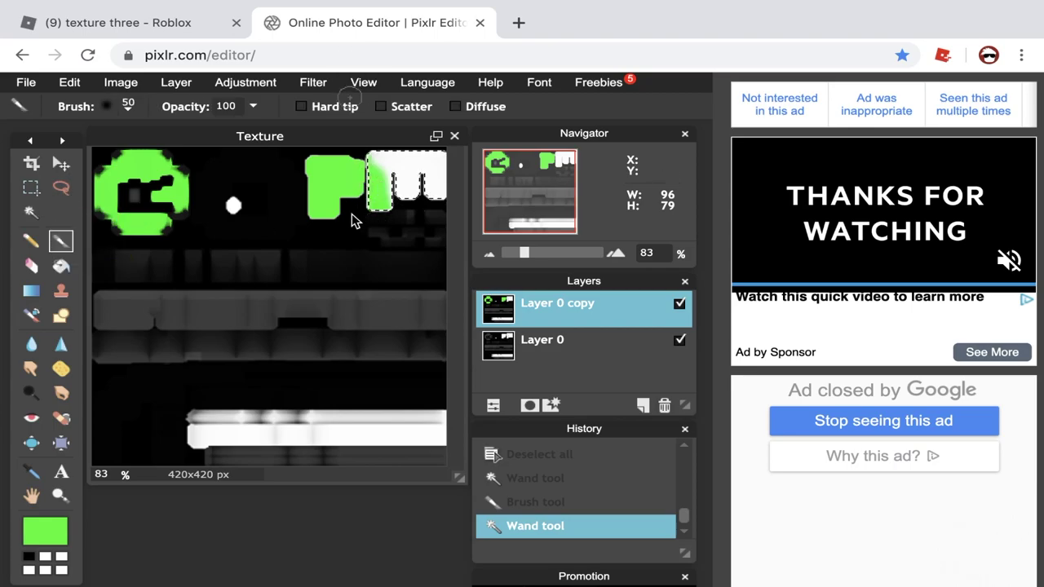
mouse_move(354, 214)
mouse_down()
mouse_move(415, 230)
mouse_move(432, 223)
mouse_move(406, 205)
mouse_move(441, 175)
mouse_up()
drag(368, 183, 385, 194)
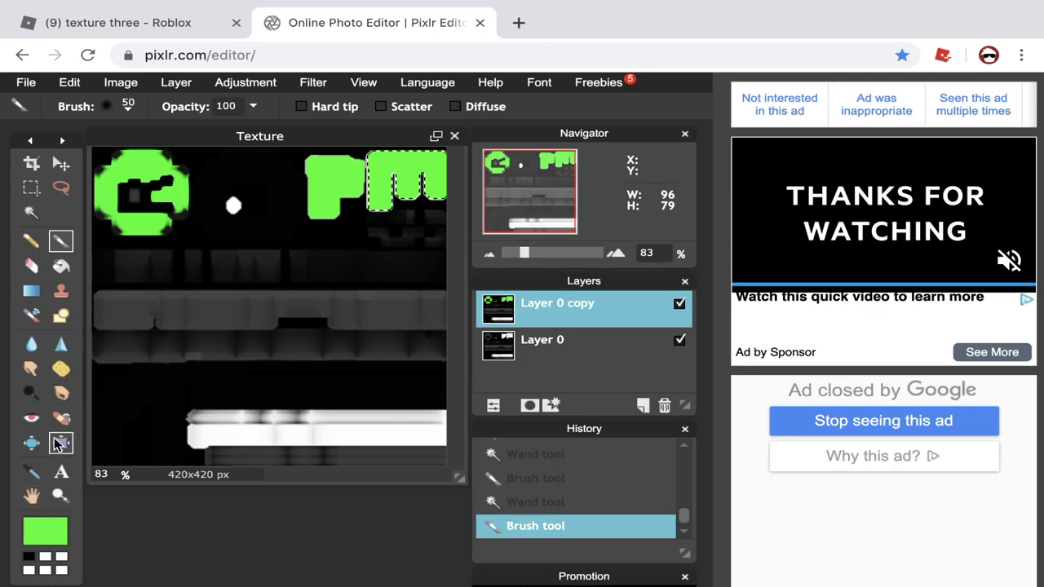
click(31, 212)
click(318, 425)
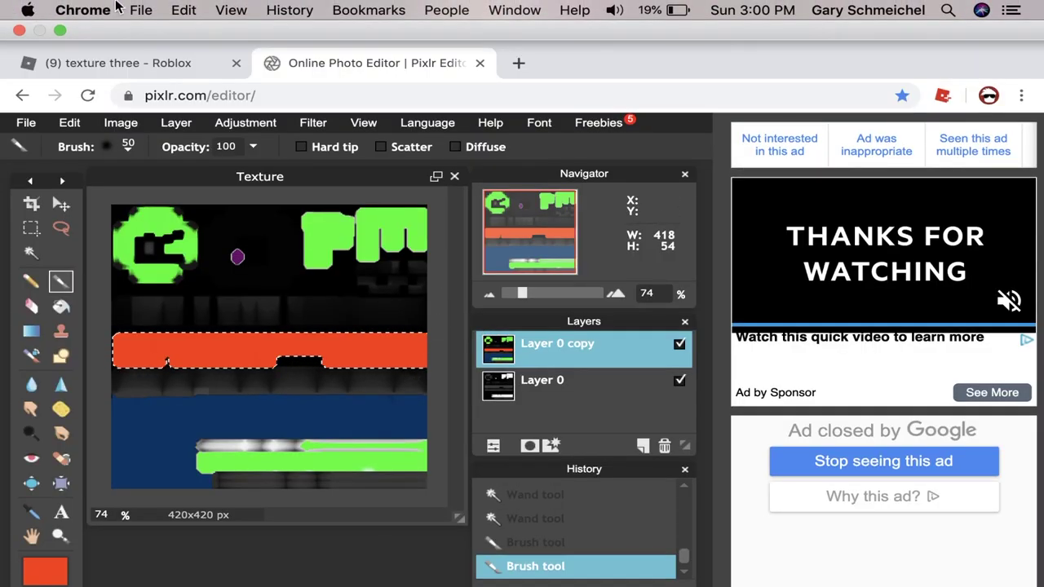
Dismiss the browser menu and clear the selection around the orange band
click(140, 10)
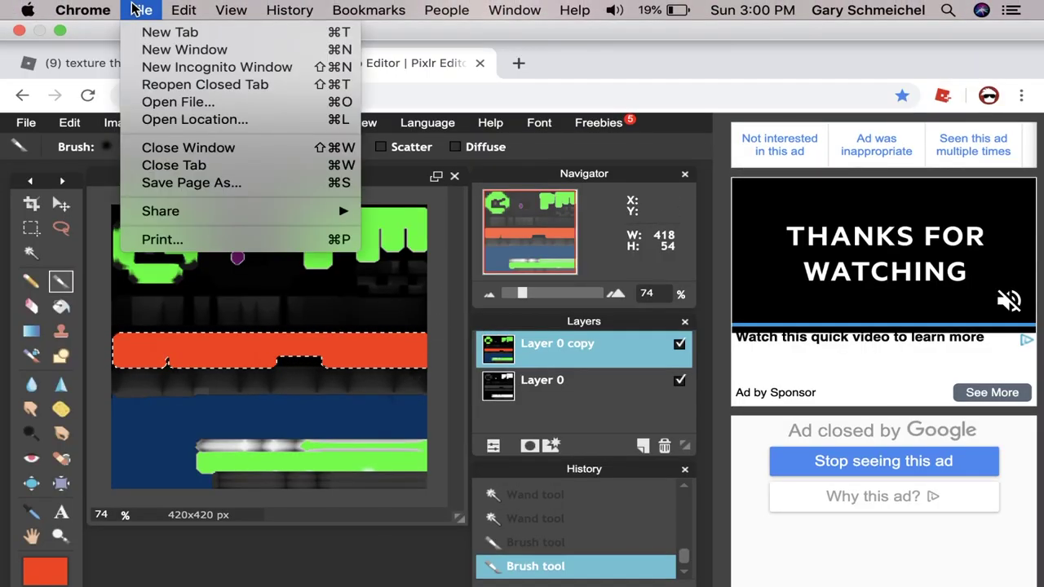
click(191, 361)
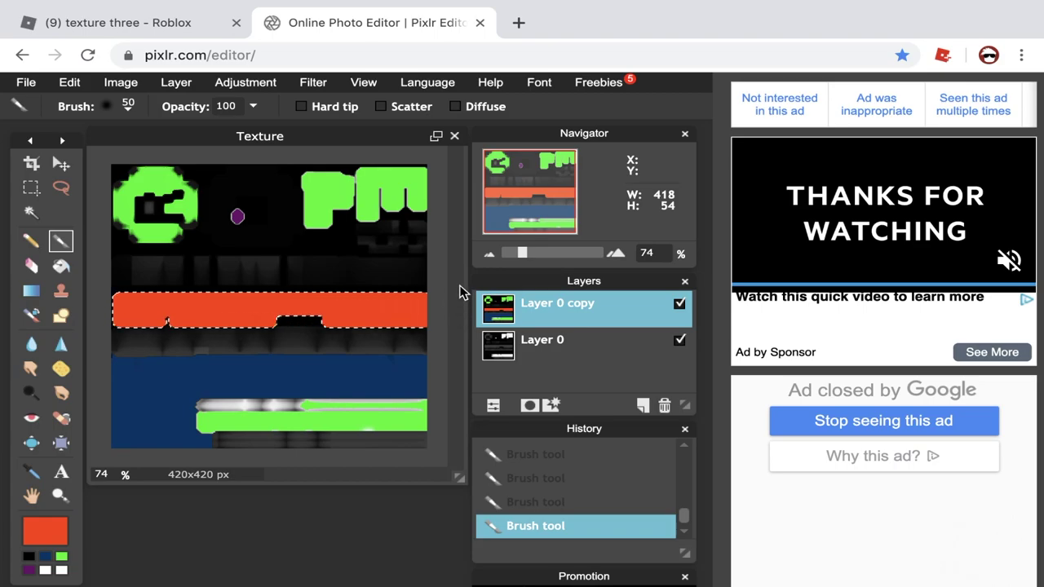
click(31, 188)
click(302, 236)
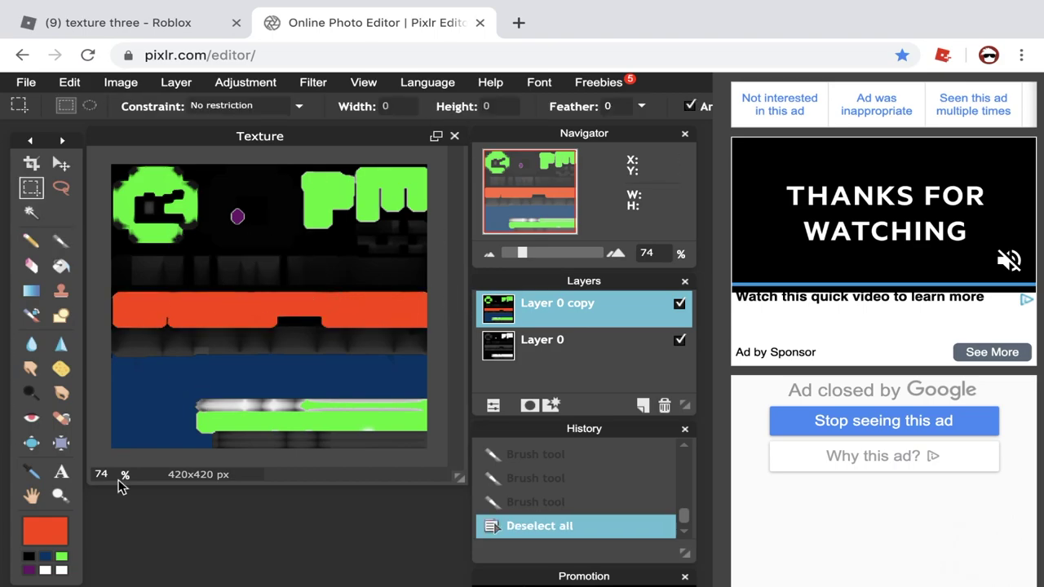
Cancel the Save dialog and close the Pixlr tab without saving, leaving the site
click(27, 82)
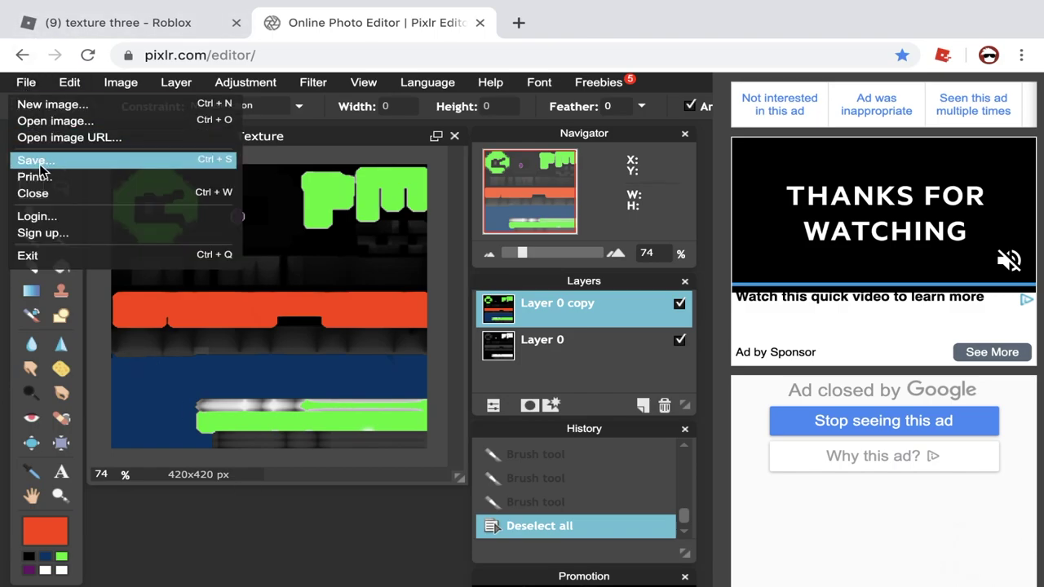
click(39, 162)
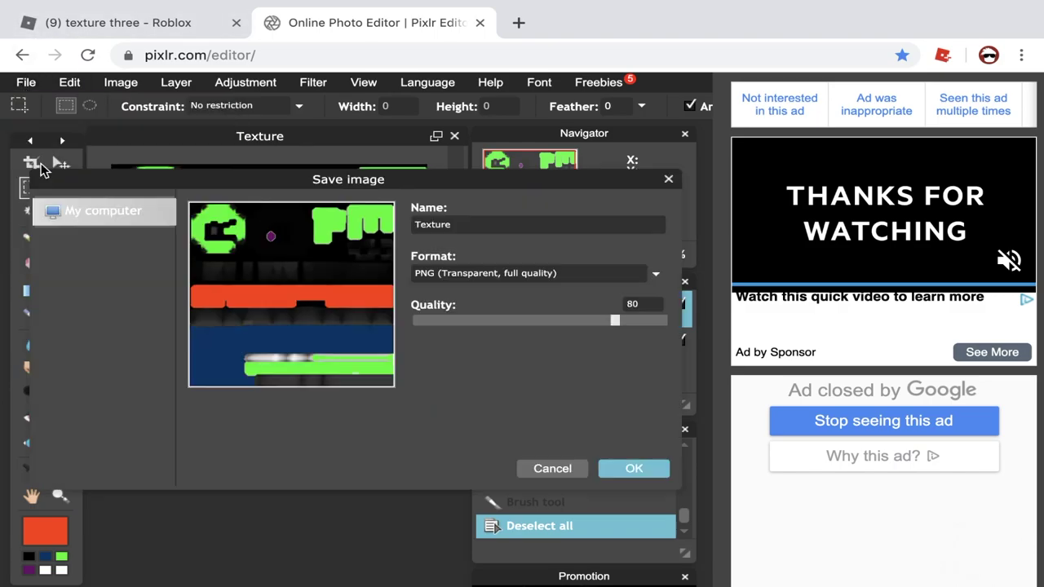
click(545, 469)
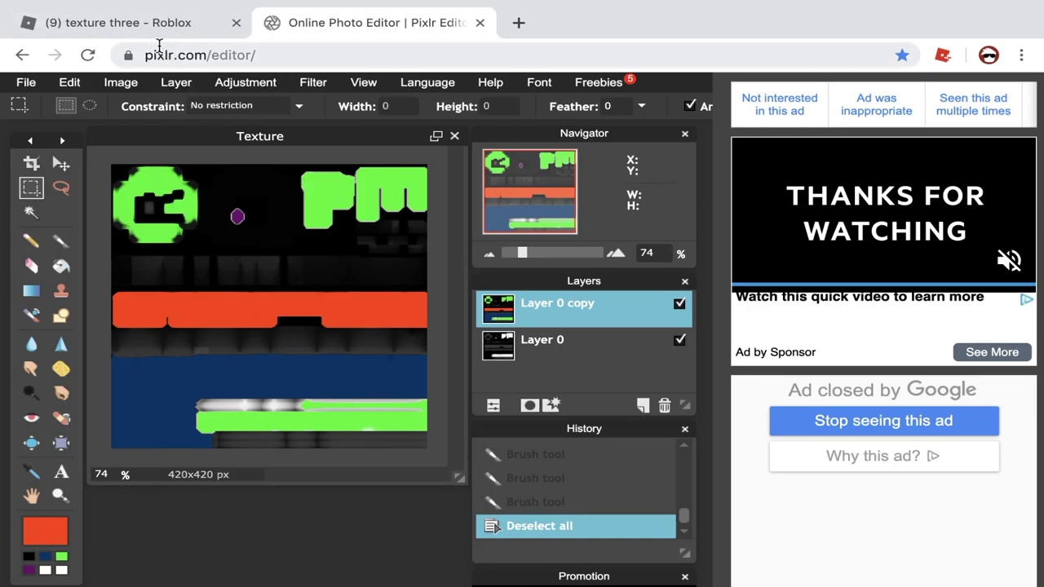
click(155, 23)
click(481, 23)
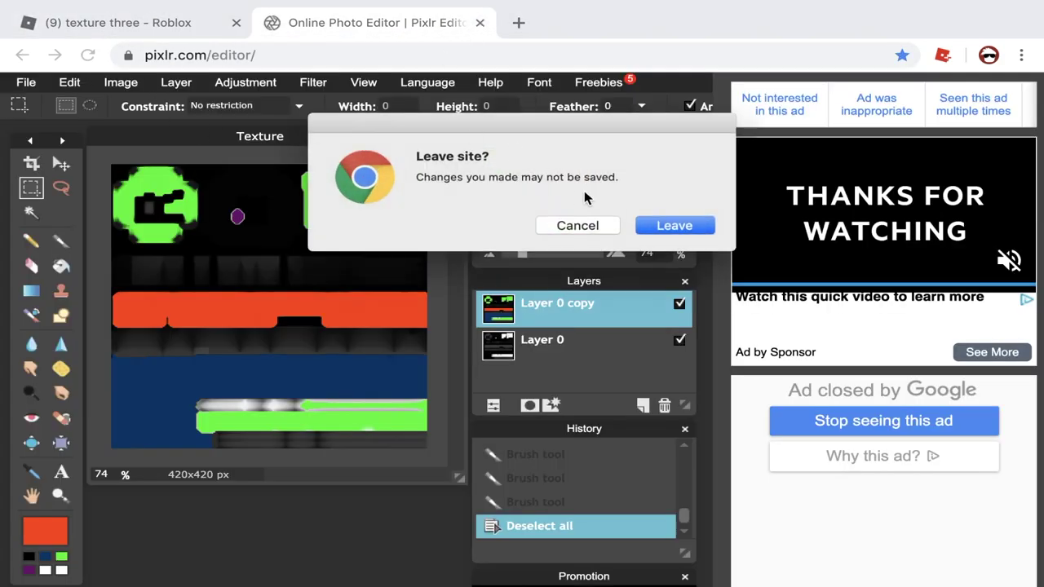
click(680, 231)
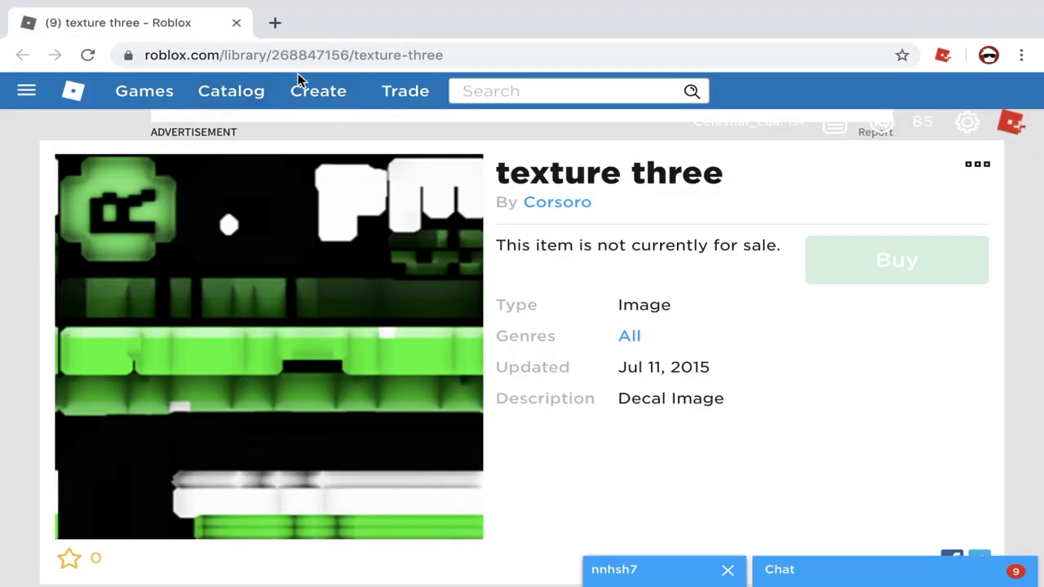
click(314, 95)
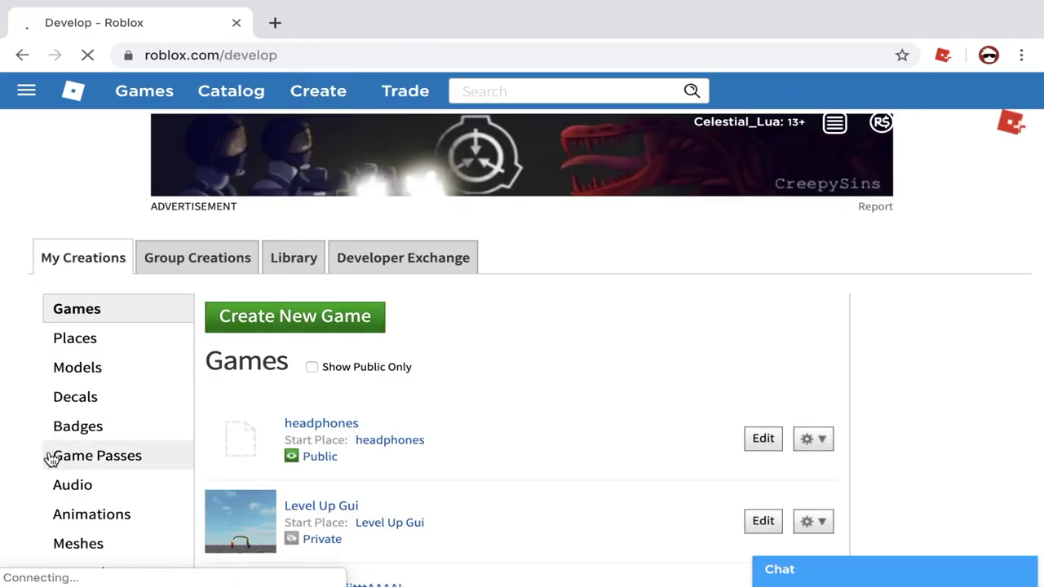
click(73, 408)
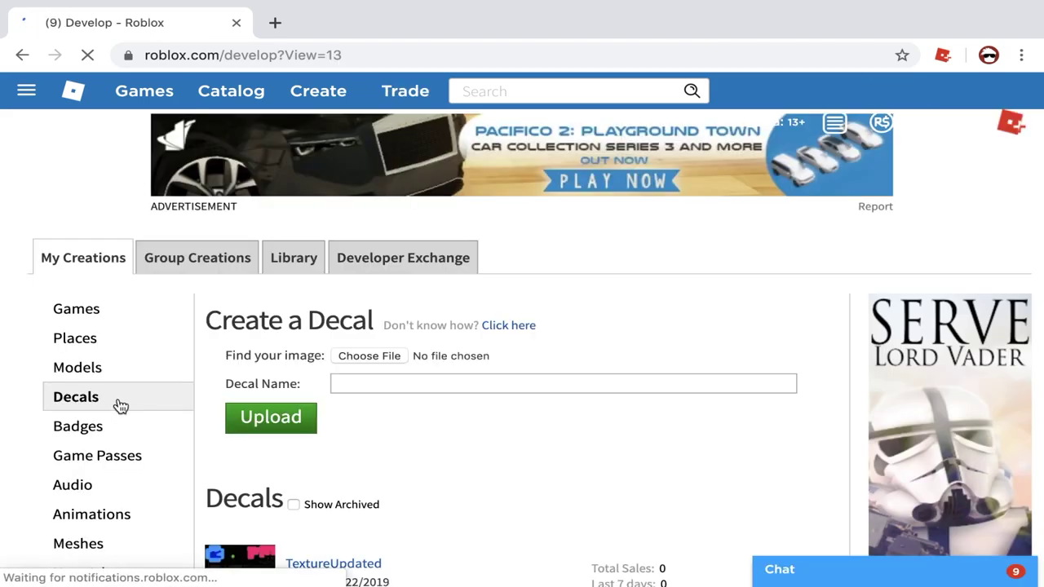
scroll(339, 383, down, 1)
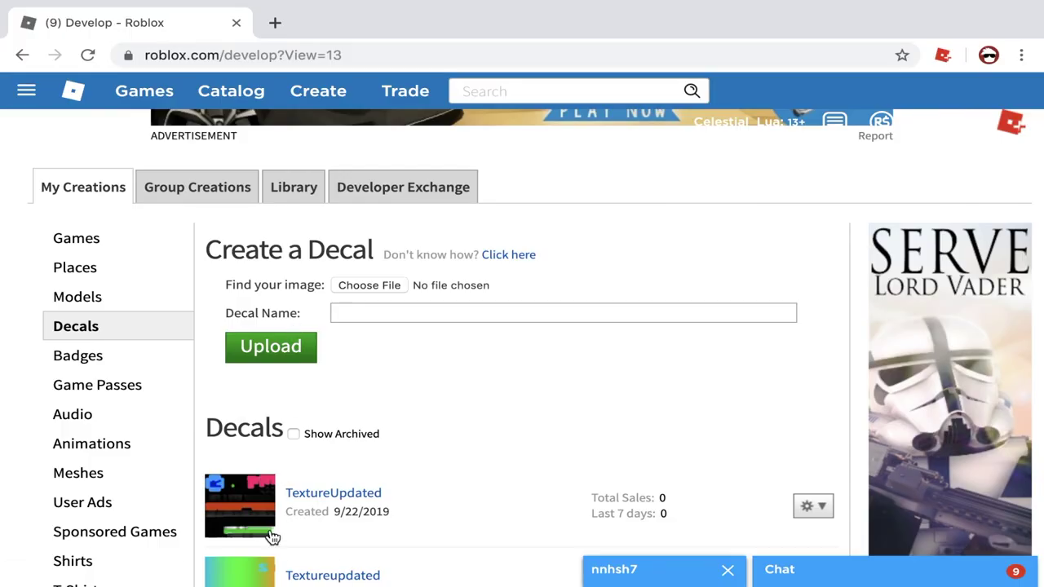
click(314, 506)
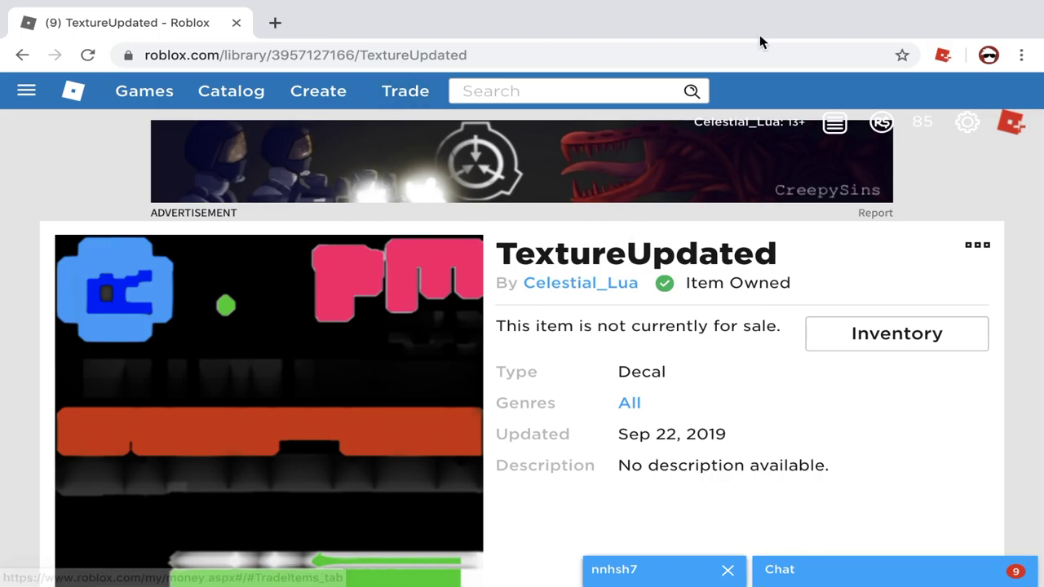
scroll(546, 316, down, 3)
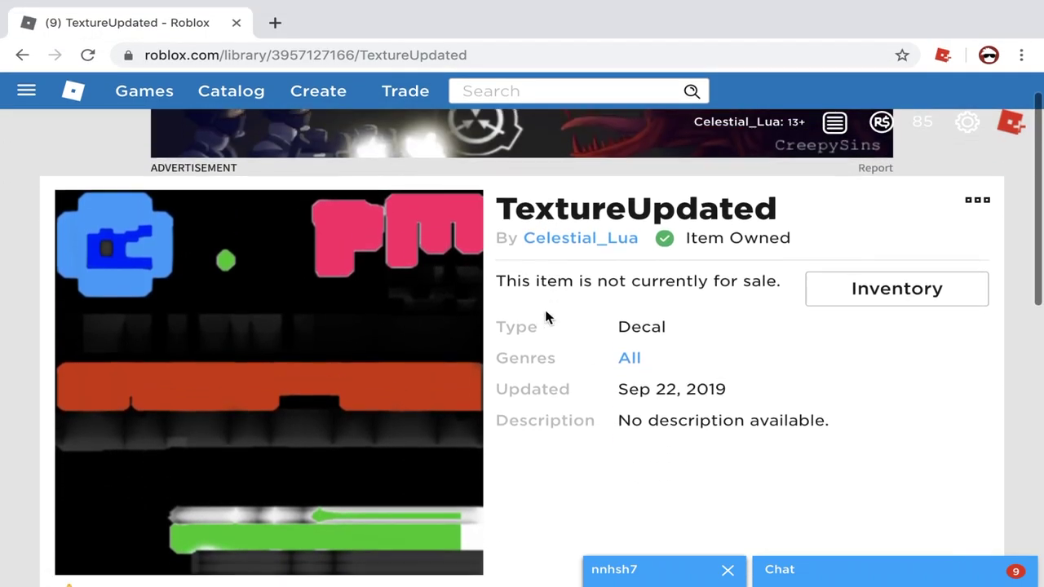
scroll(547, 317, up, 1)
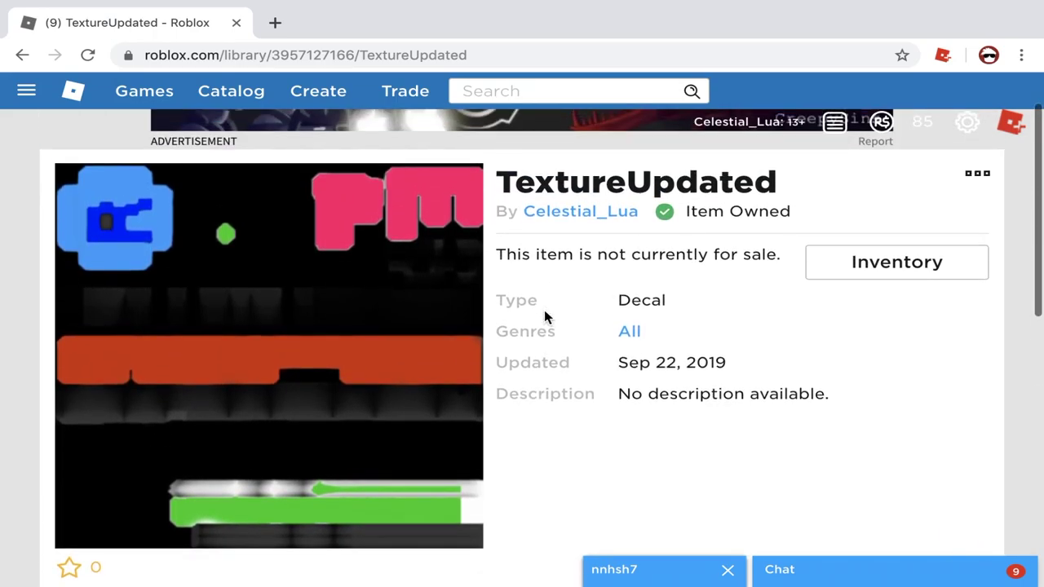
double_click(344, 54)
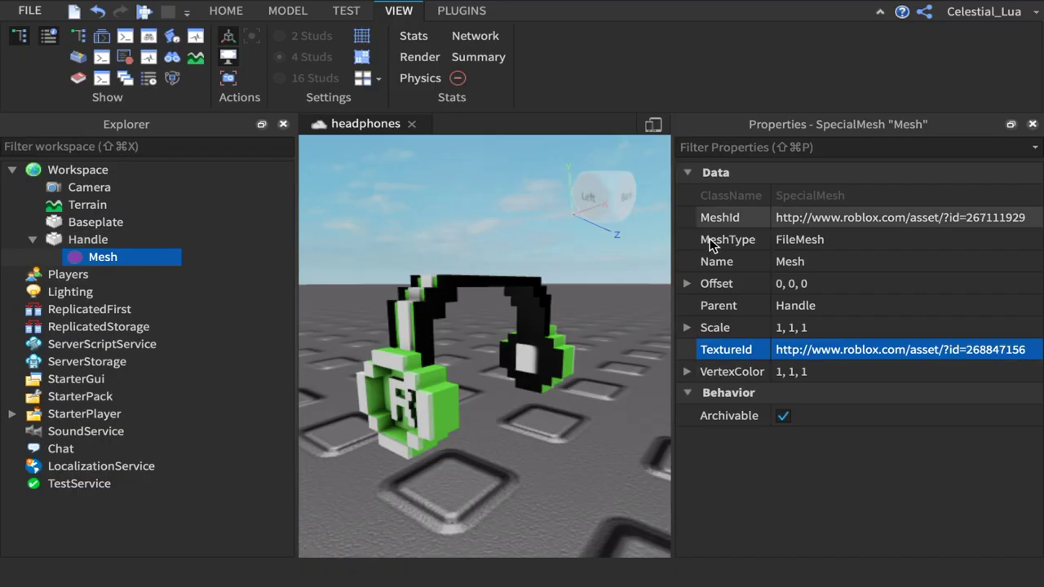
Delete the Handle's old mesh and insert a new SpecialMesh in its place
click(836, 217)
key(ctrl+c)
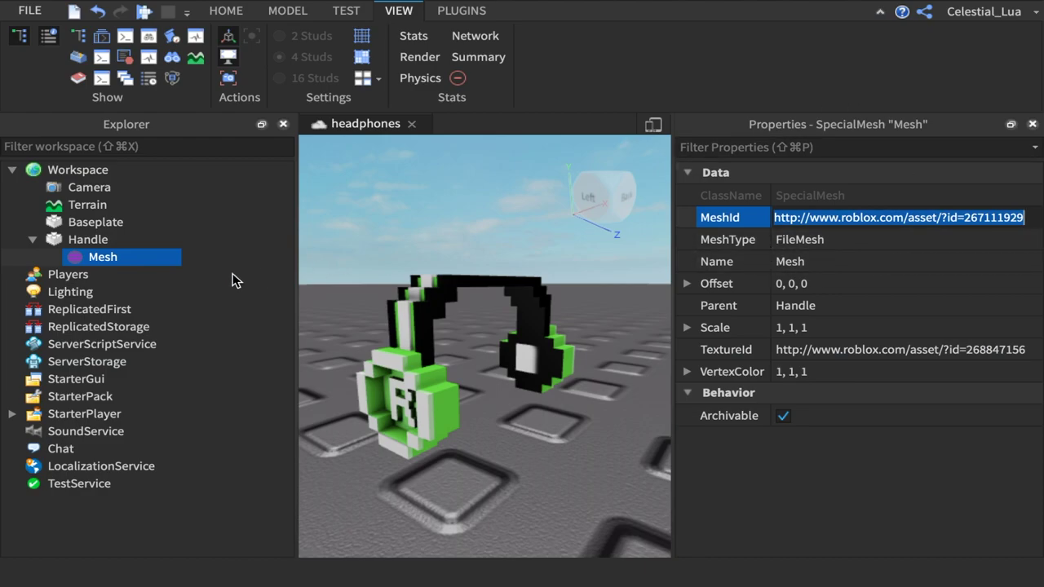
click(92, 257)
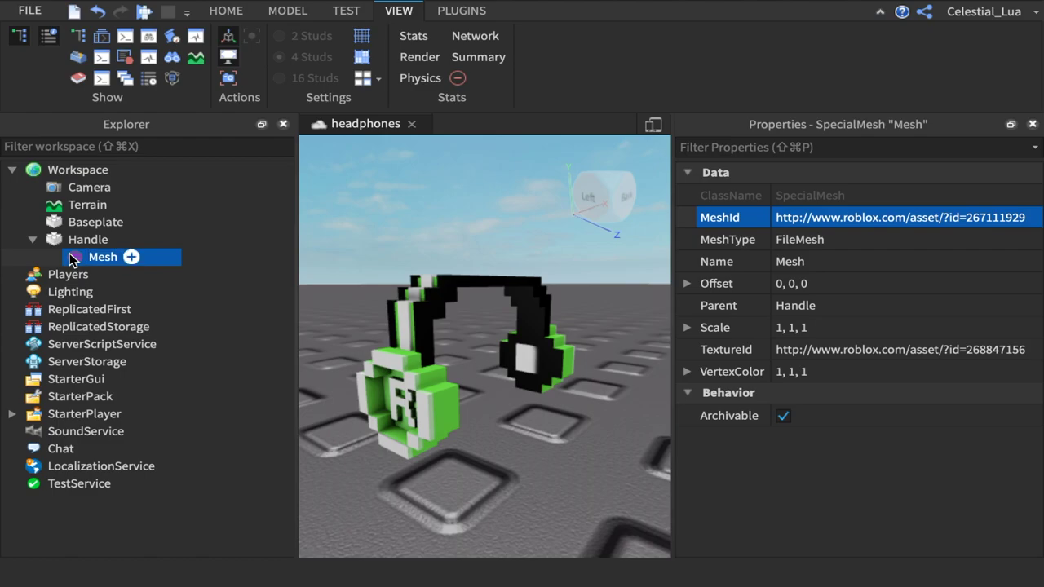
key(Delete)
click(122, 240)
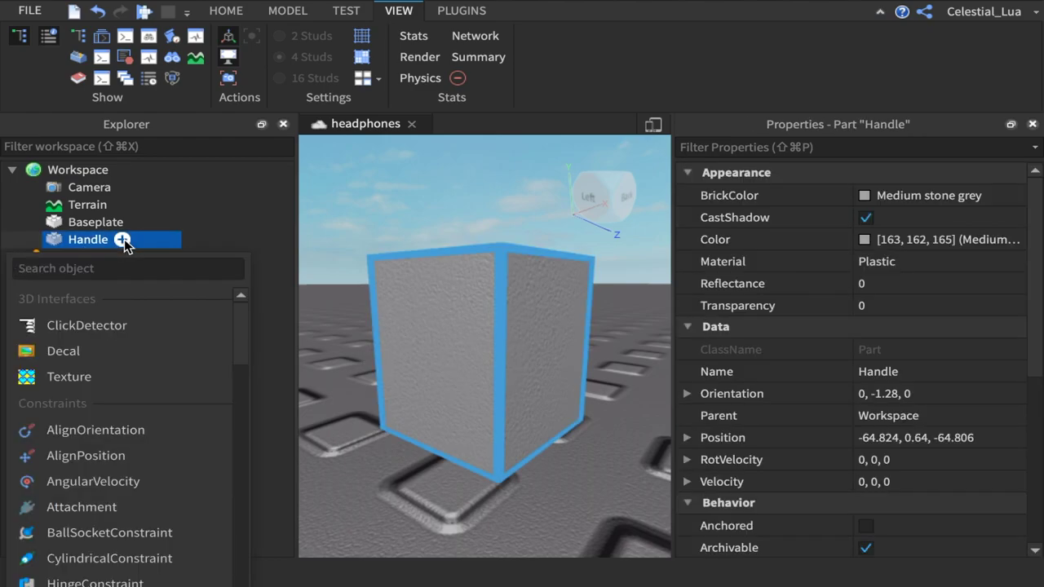
text(special)
click(150, 326)
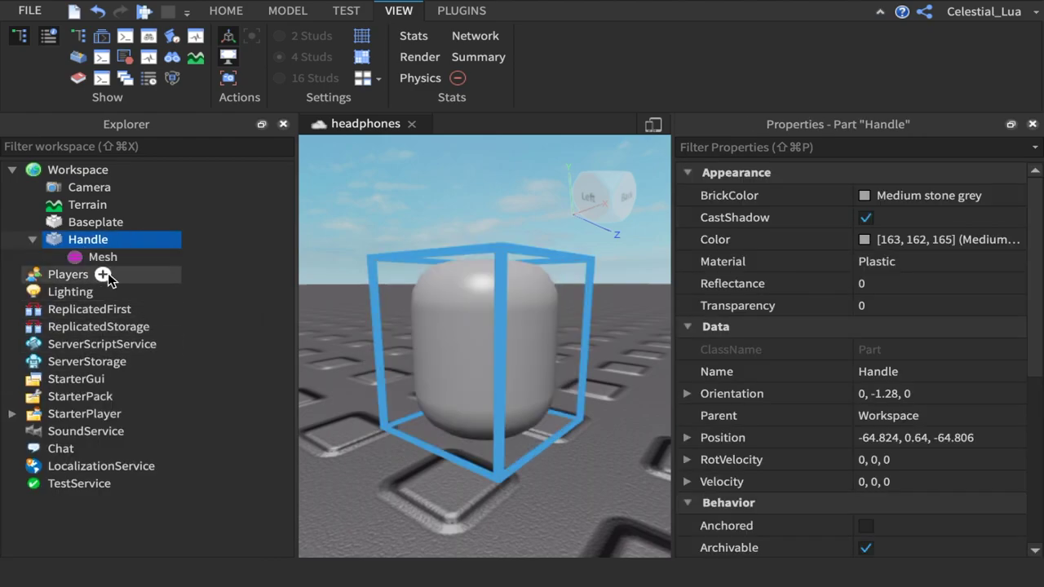
Set the new SpecialMesh's MeshId to the headphones mesh 267111929
click(133, 258)
click(793, 218)
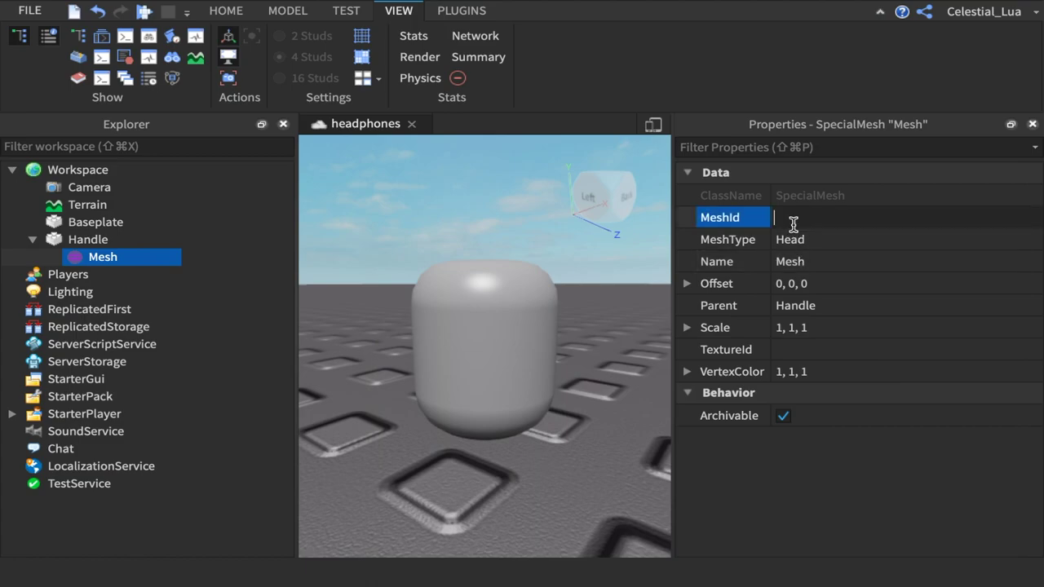
key(ctrl+v)
key(Return)
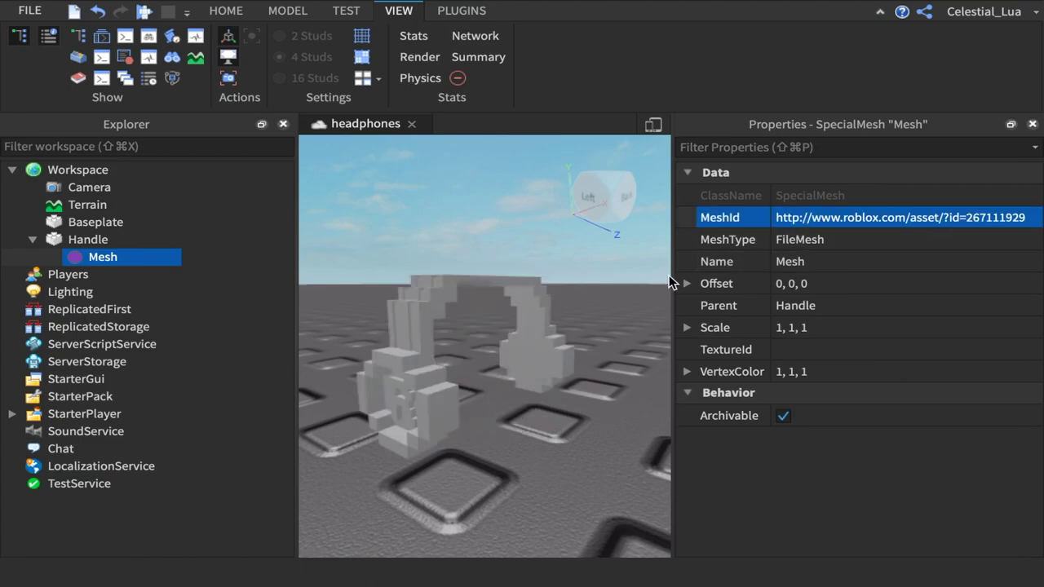
click(809, 349)
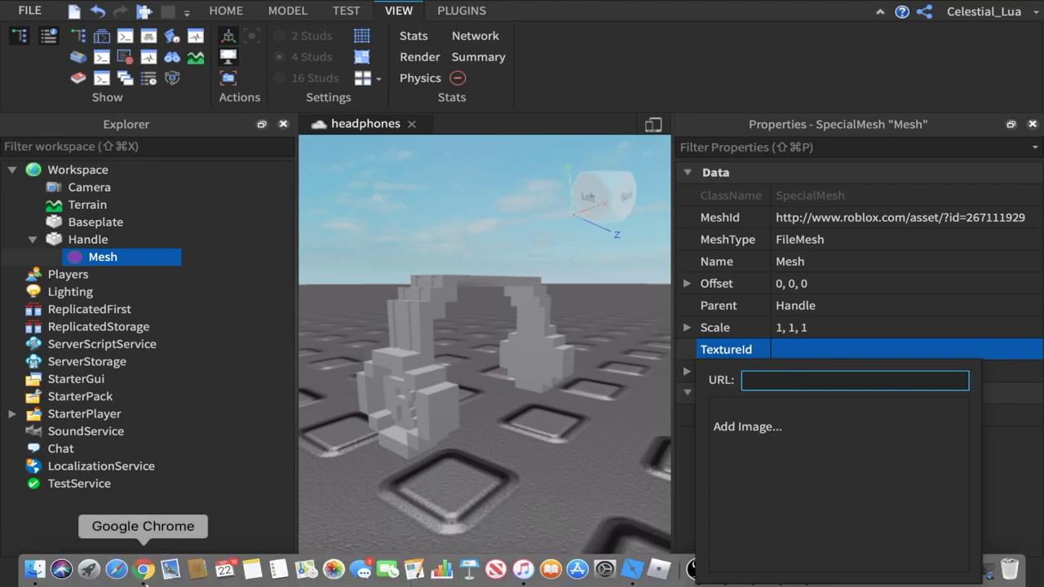
Copy the TextureUpdated decal page address from Chrome, then return to the mesh's TextureId field
click(144, 567)
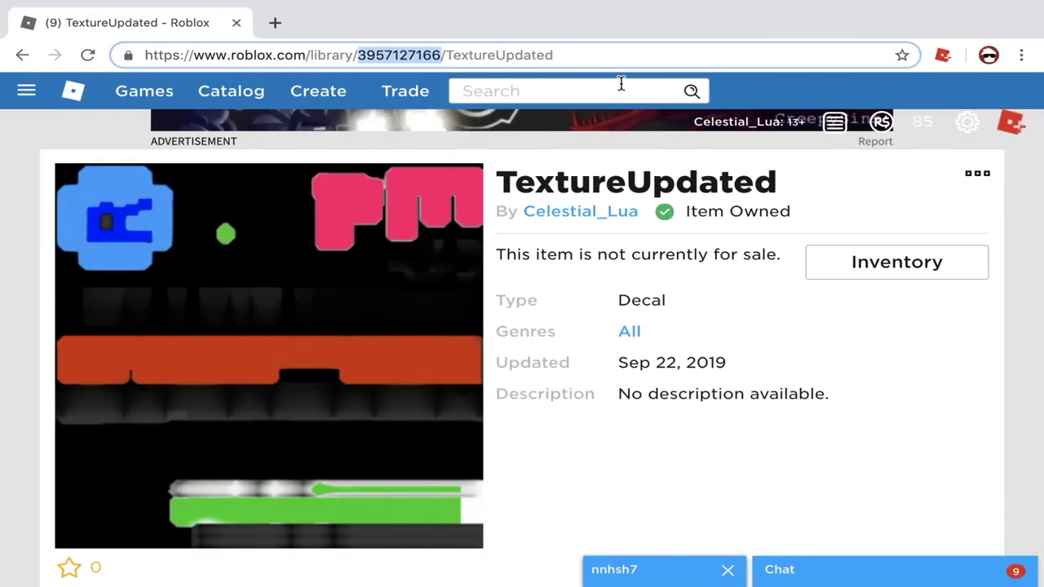
click(606, 59)
key(super+a)
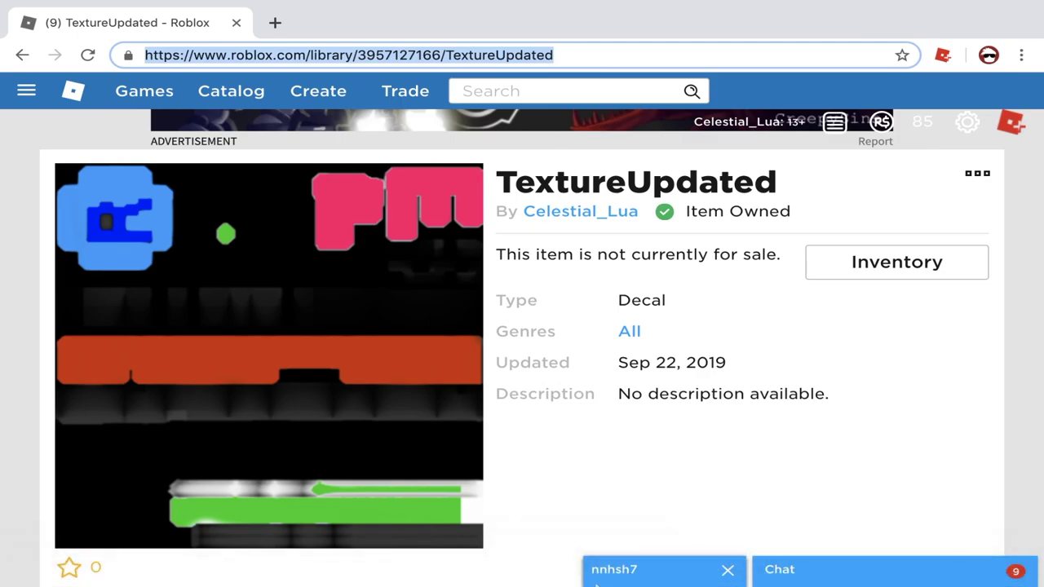
click(635, 571)
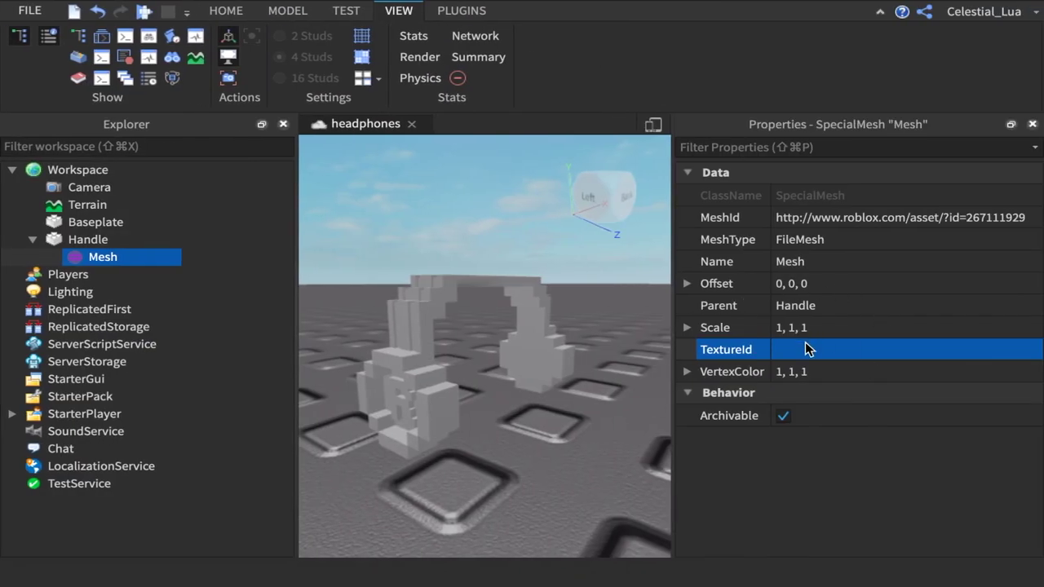
click(807, 349)
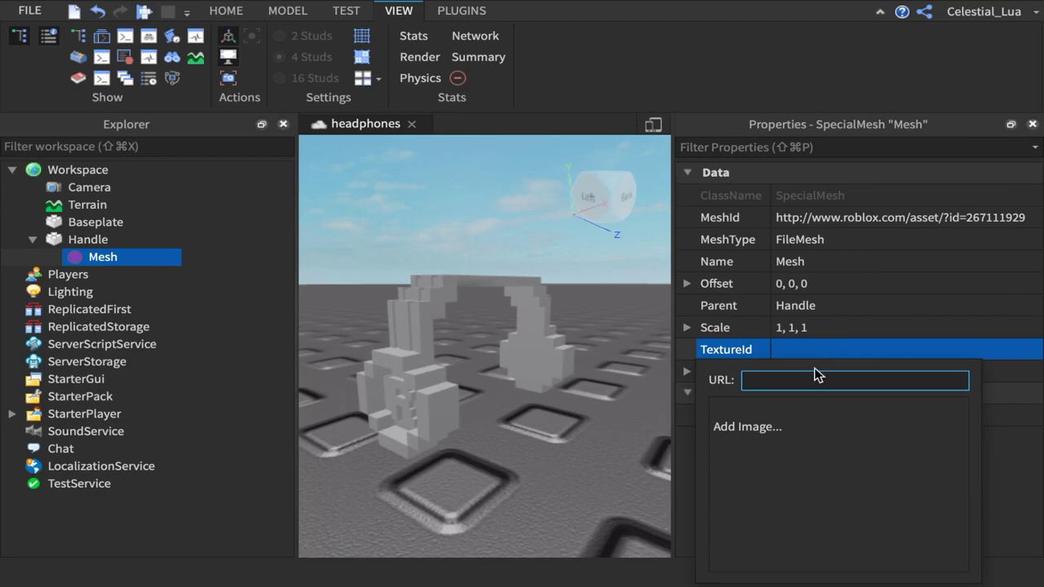
Paste the decal address into TextureId and orbit to view the recoloured headphones
key(super+v)
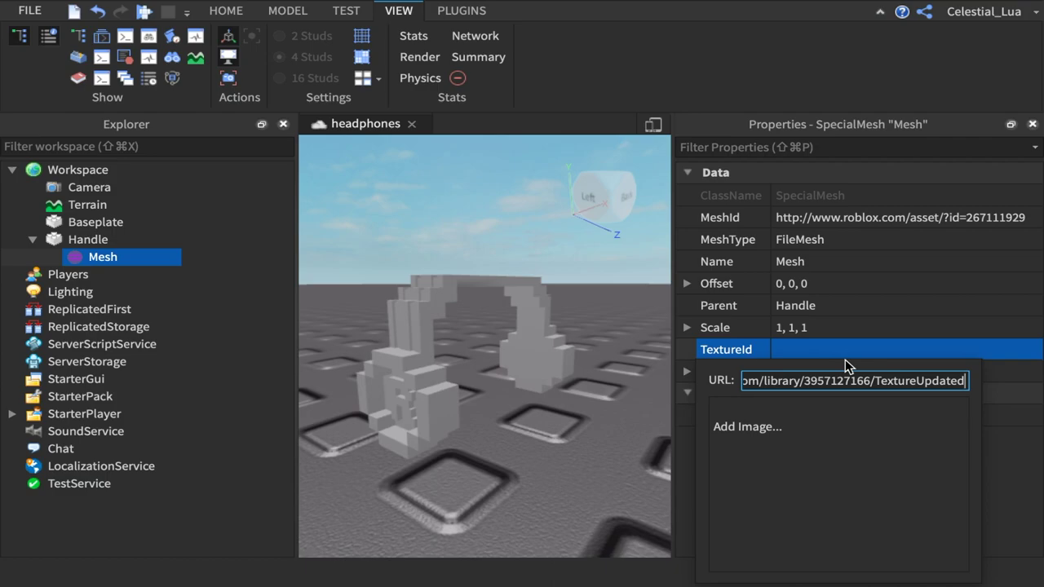
key(Return)
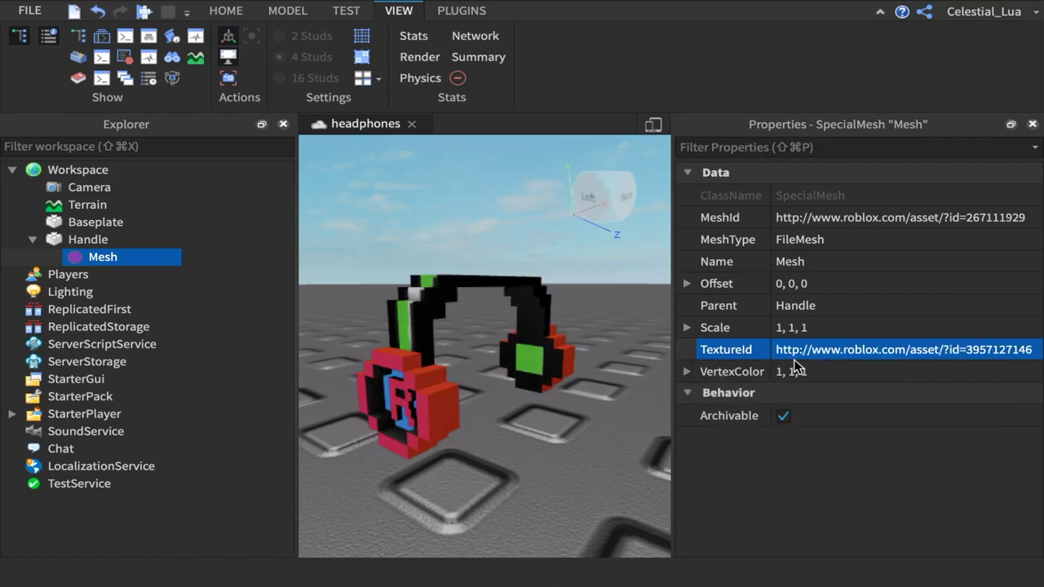
right_drag(650, 357, 641, 357)
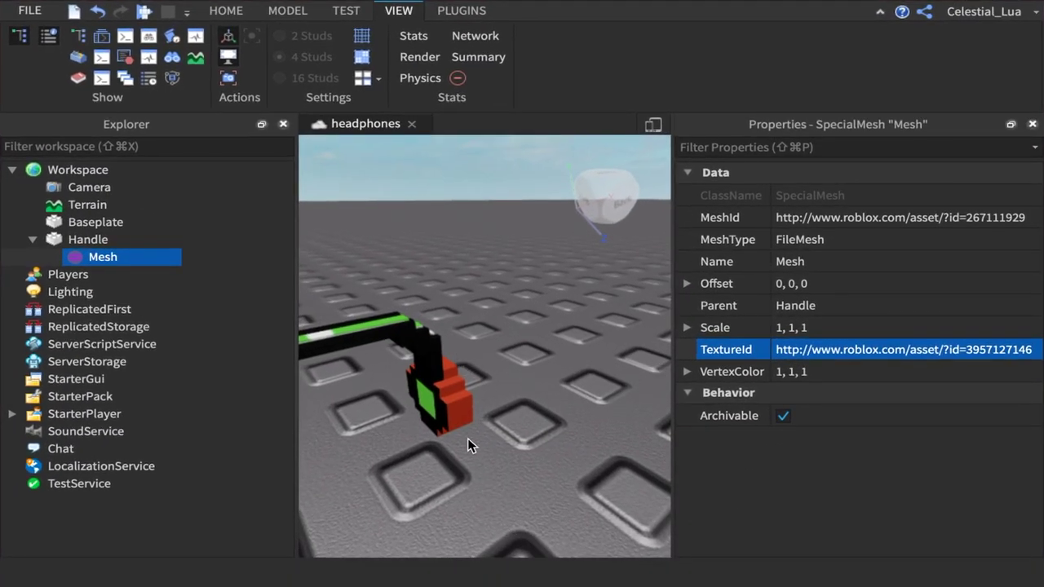
right_drag(467, 438, 467, 438)
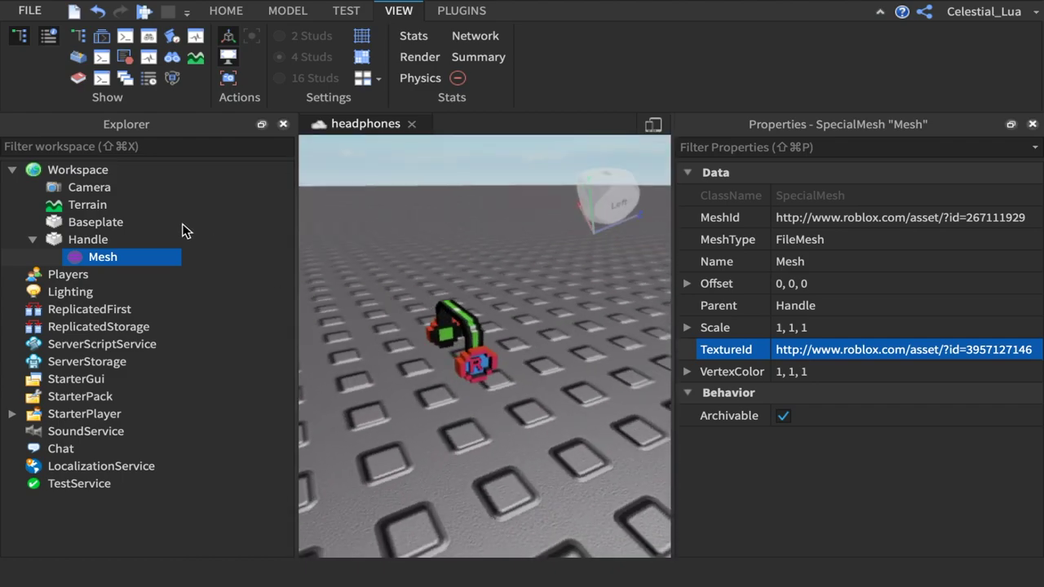
click(1033, 124)
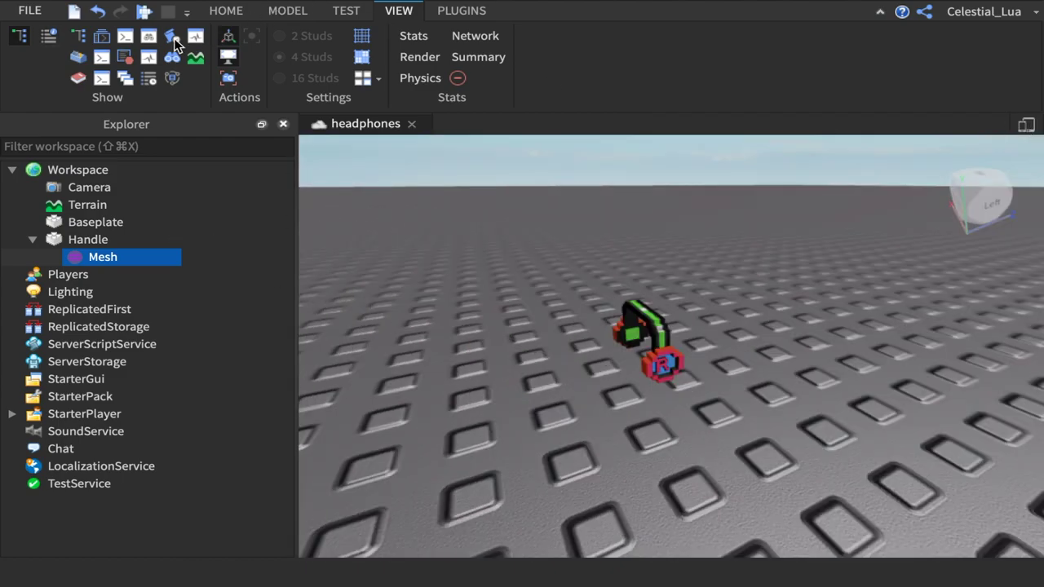
Insert the Rainbow 8-Bit headphones from the Toolbox, then delete them
click(98, 57)
scroll(825, 335, down, 5)
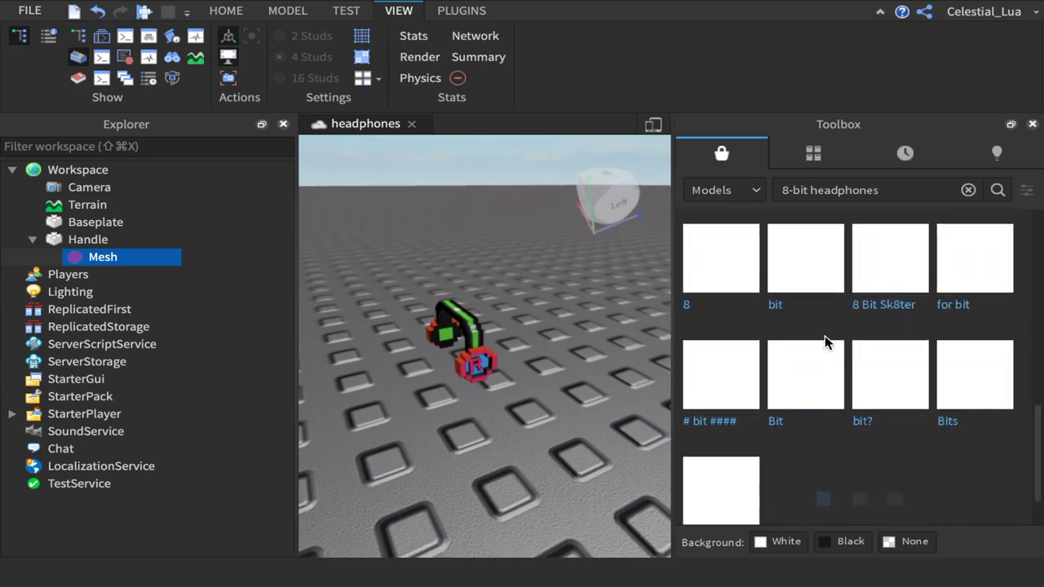
scroll(883, 295, up, 3)
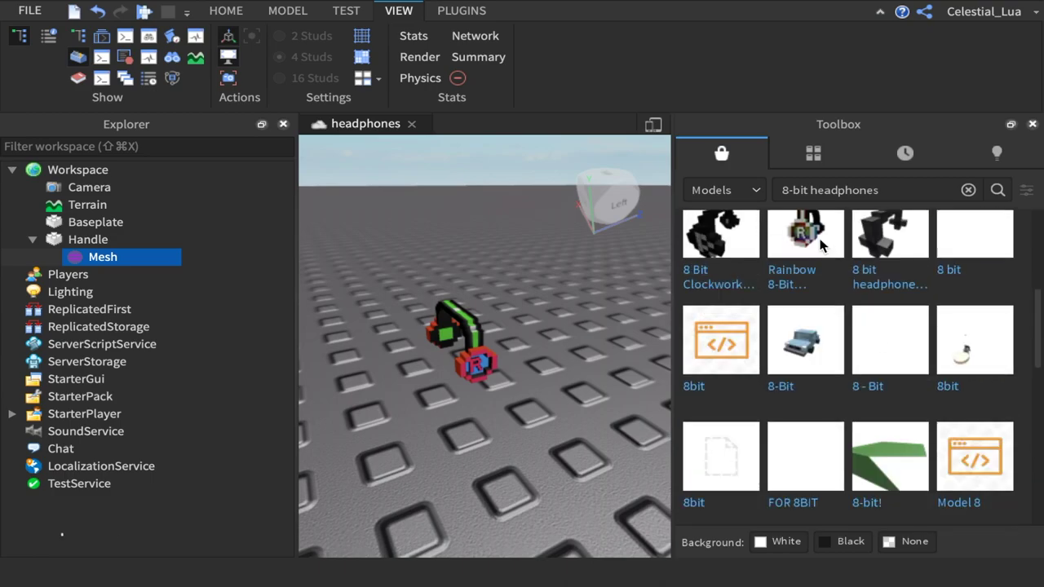
click(822, 245)
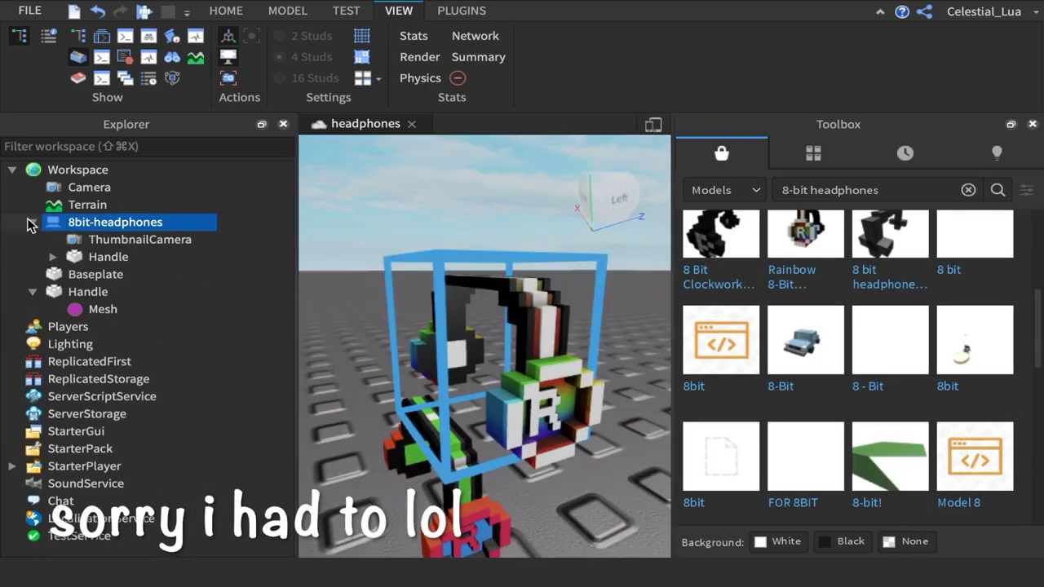
click(53, 257)
click(53, 257)
key(Delete)
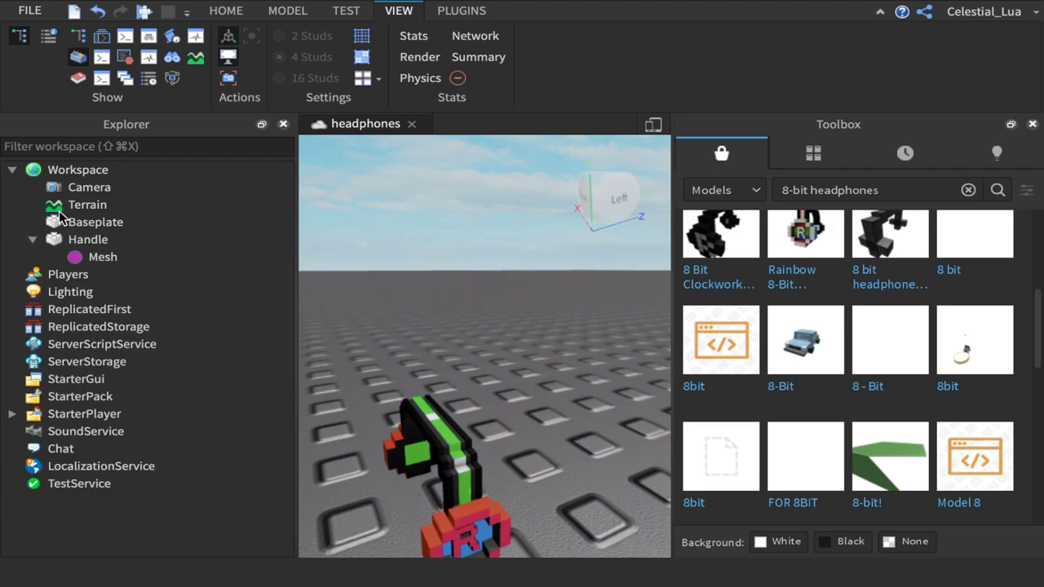
Insert the 8 Bit Clockwork Headphones, inspect their parts, and delete the pixel headphones model
click(706, 247)
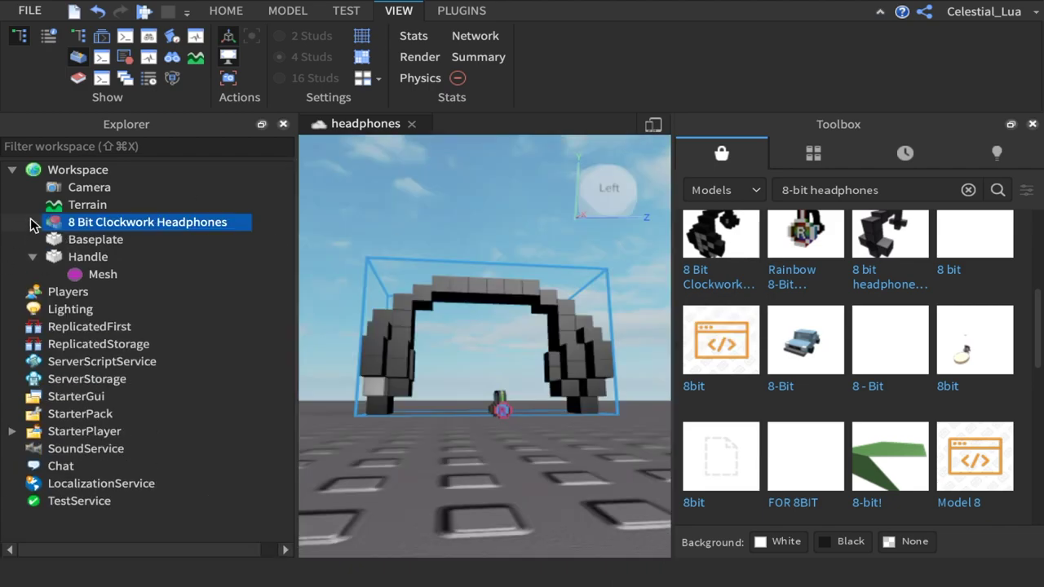
click(32, 222)
click(52, 239)
click(52, 239)
scroll(51, 243, down, 3)
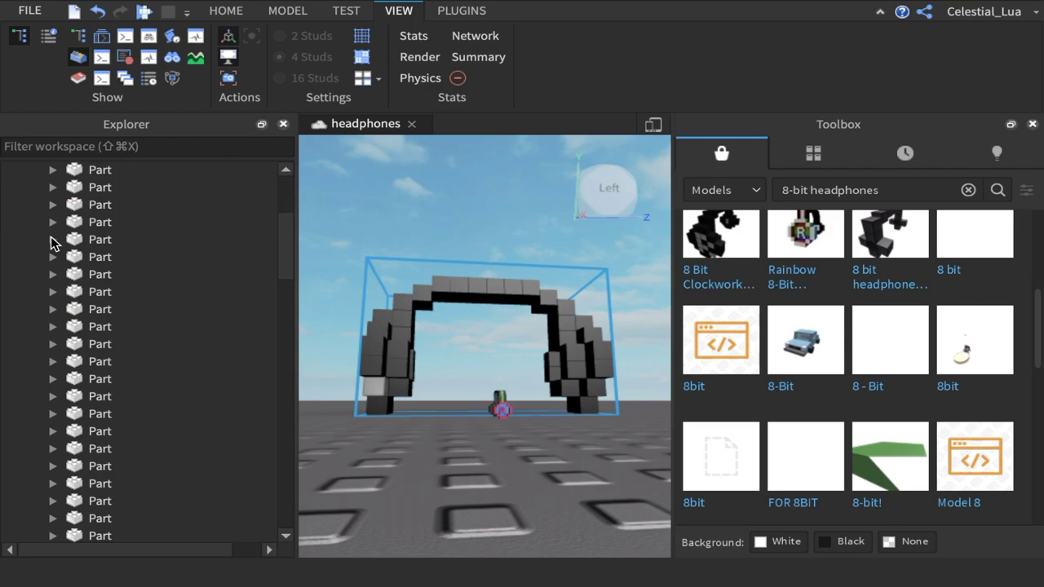
scroll(51, 242, down, 10)
key(Delete)
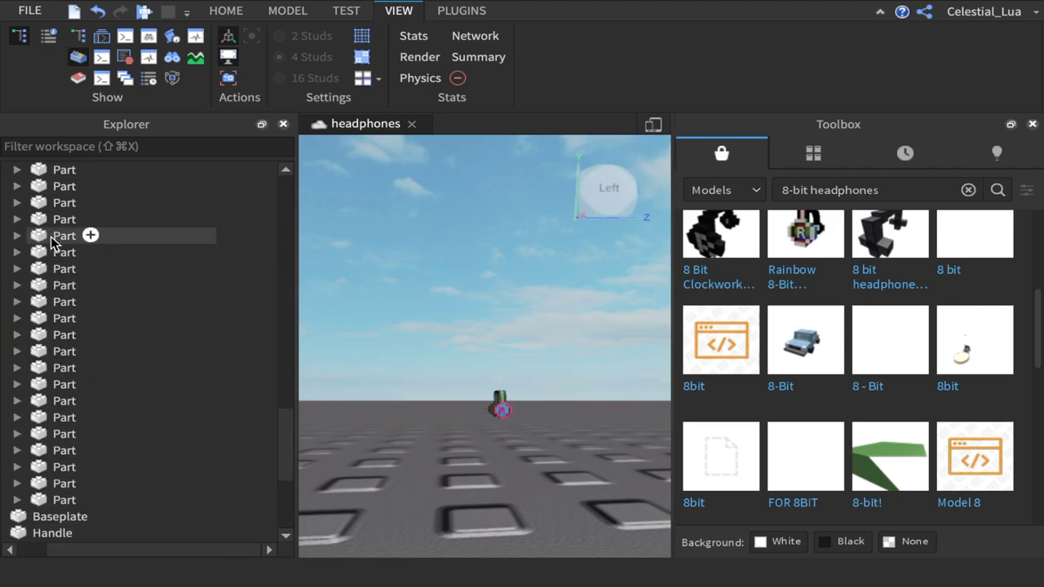
Insert the Purple 8-Bit Headphones, inspect their Handle, and delete them
scroll(850, 390, up, 3)
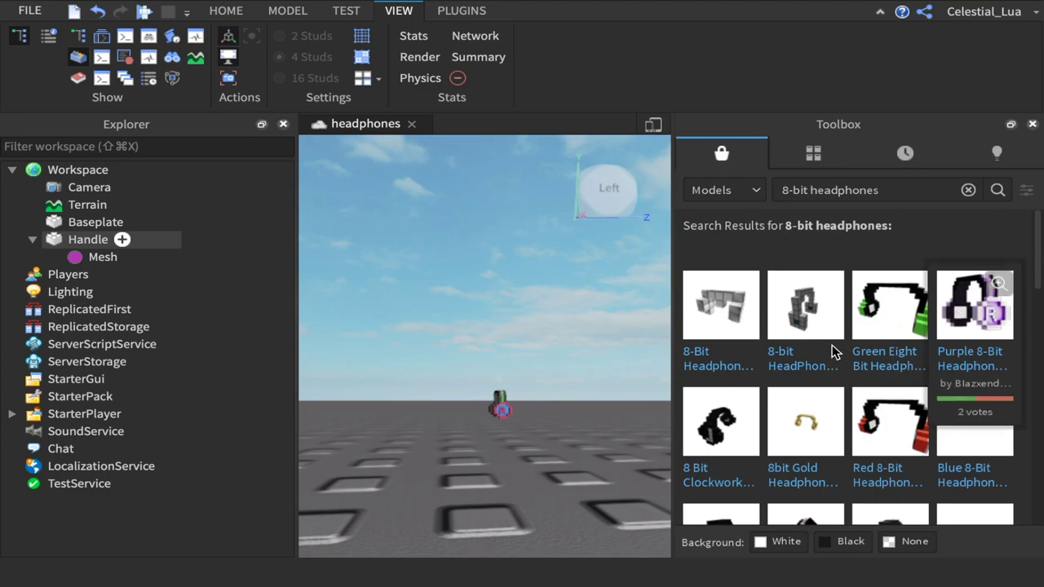
click(942, 331)
right_drag(592, 343, 594, 346)
click(32, 222)
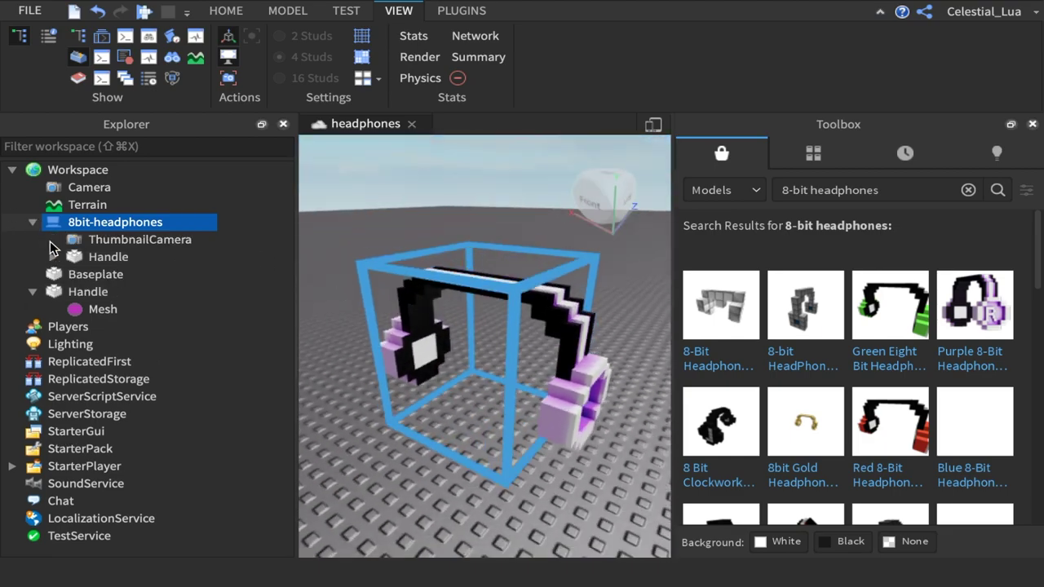
click(53, 256)
key(Delete)
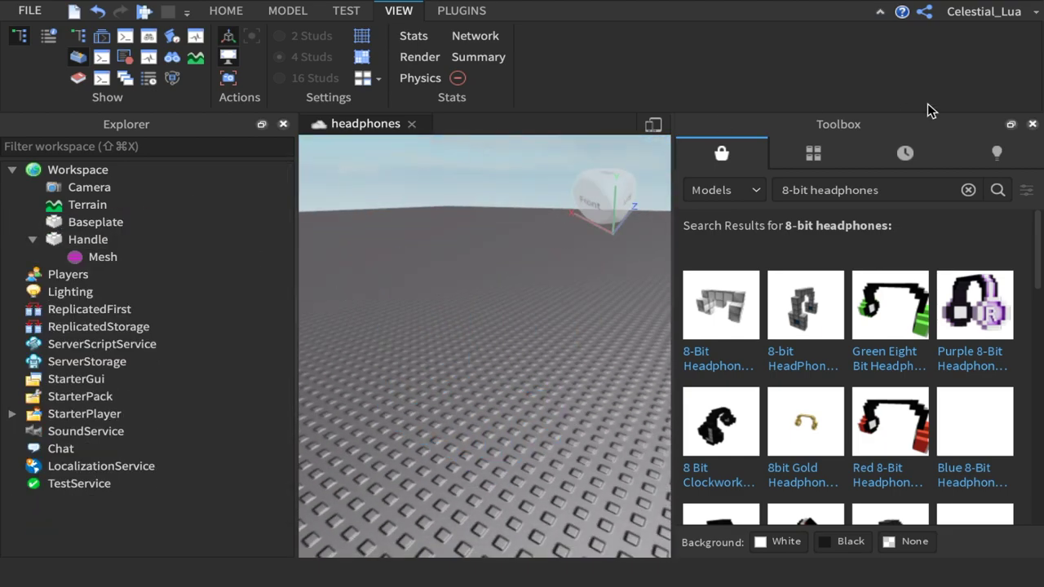
Insert the 8bit Gold Headphones, inspect the part, and delete it
click(798, 426)
click(24, 291)
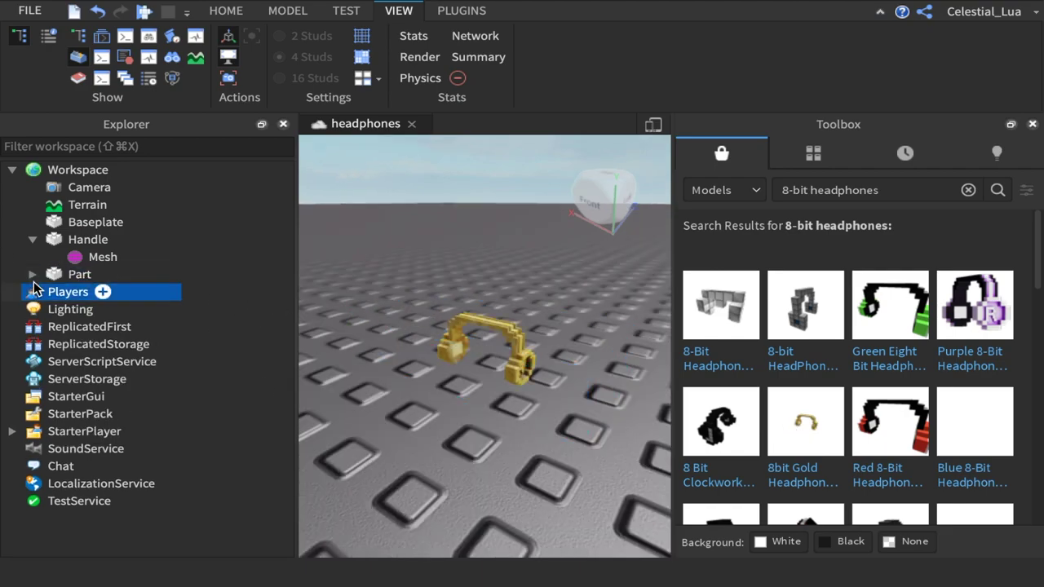
click(32, 276)
click(80, 258)
key(Delete)
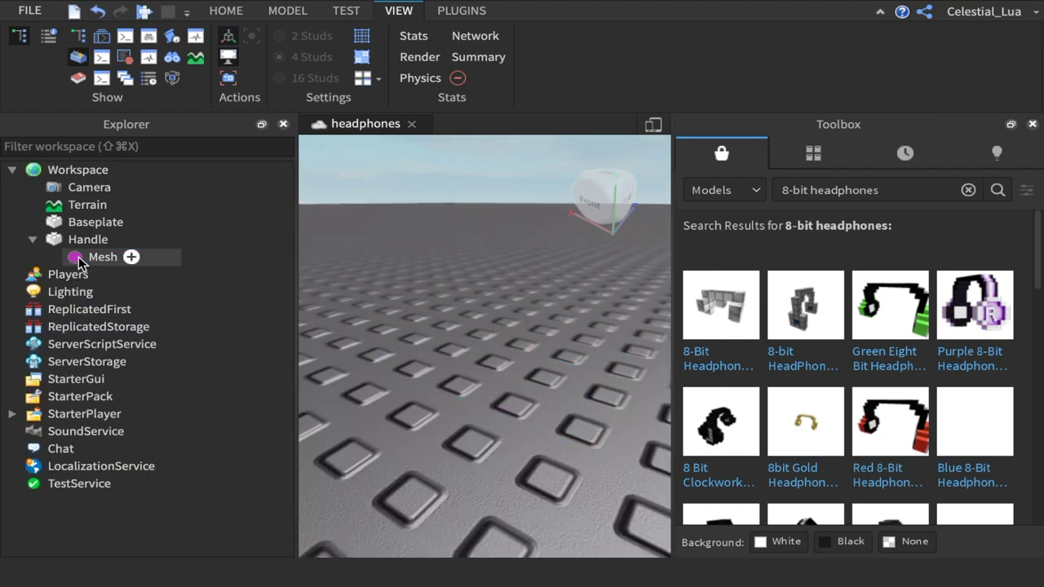
Search the Toolbox for 'dominus', insert Dominus Aureus, and expand it to show its Mesh and Script
click(965, 189)
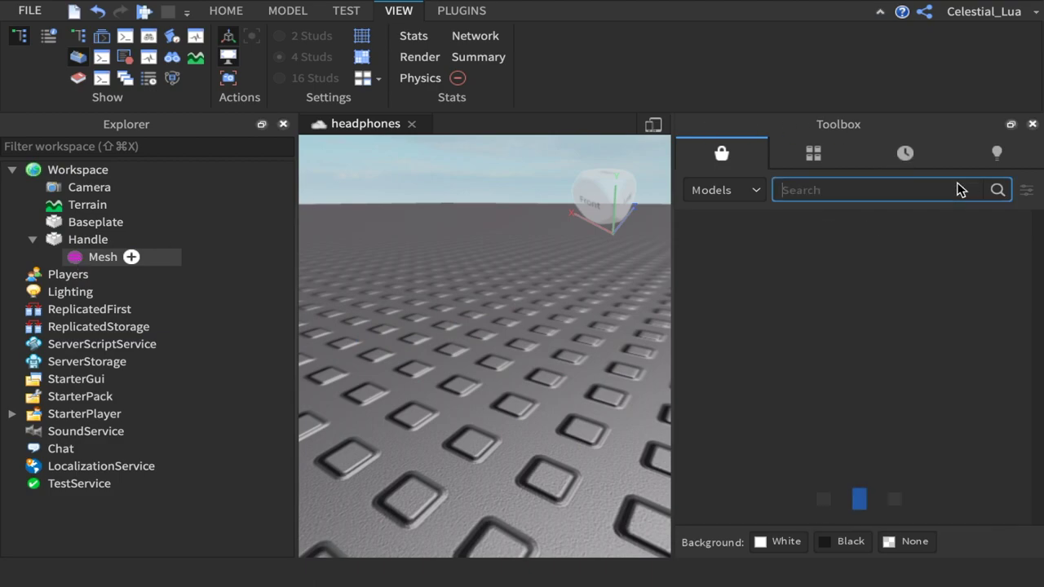
text(dominus)
key(Return)
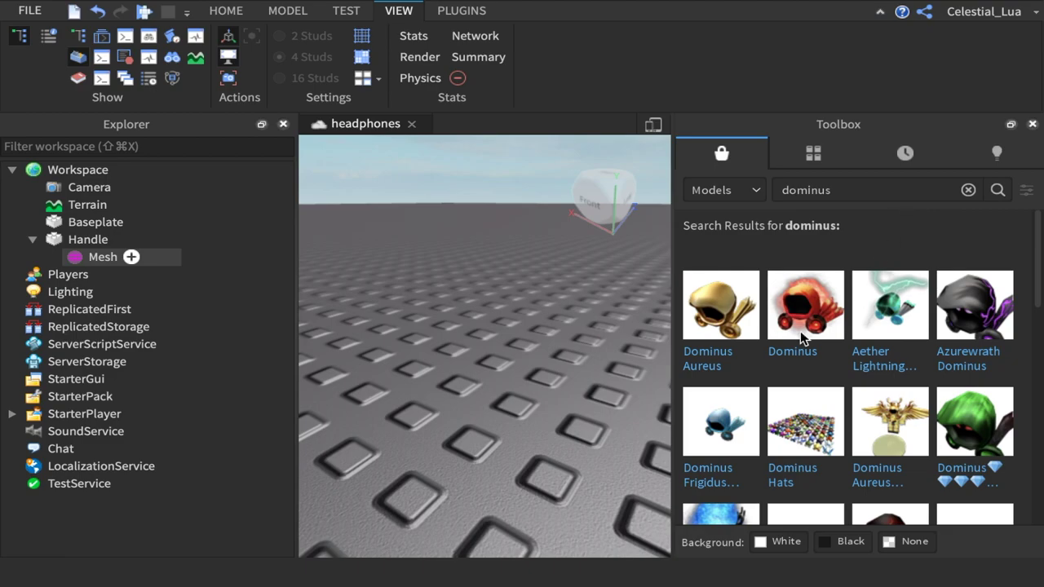
click(711, 333)
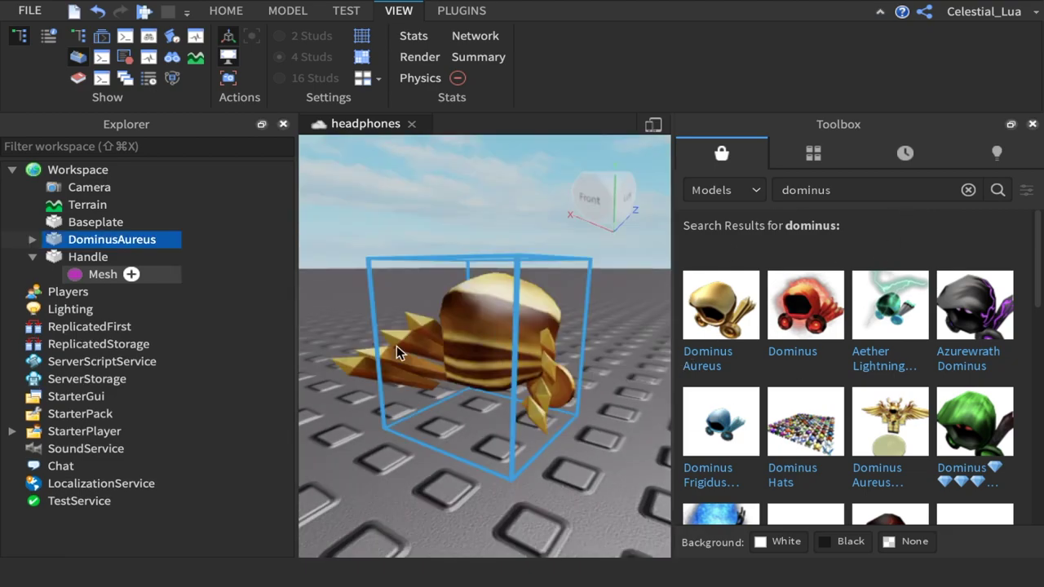
right_drag(399, 352, 400, 345)
click(32, 240)
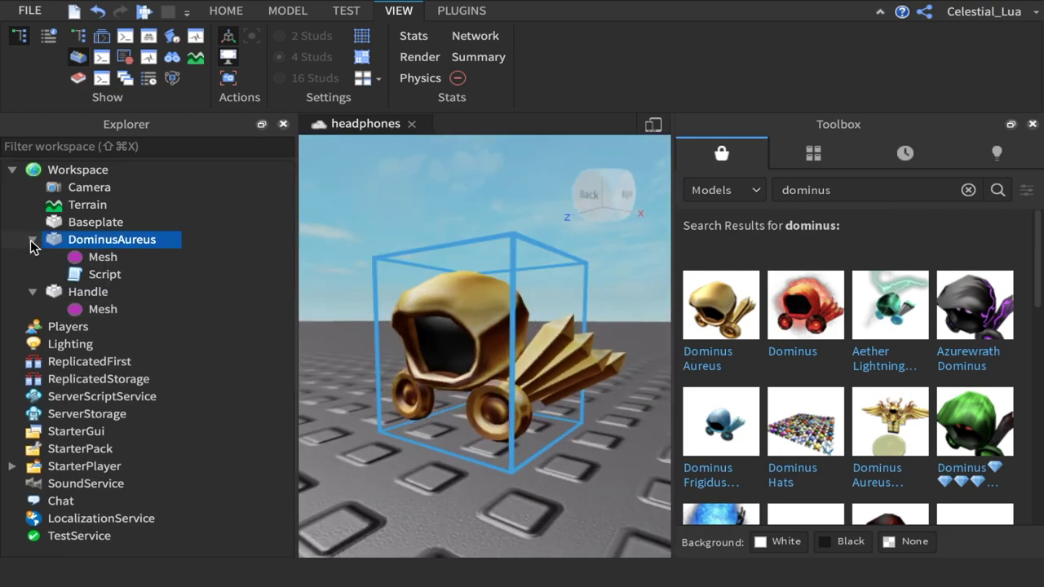
Copy all the code from the DominusAureus script
double_click(102, 273)
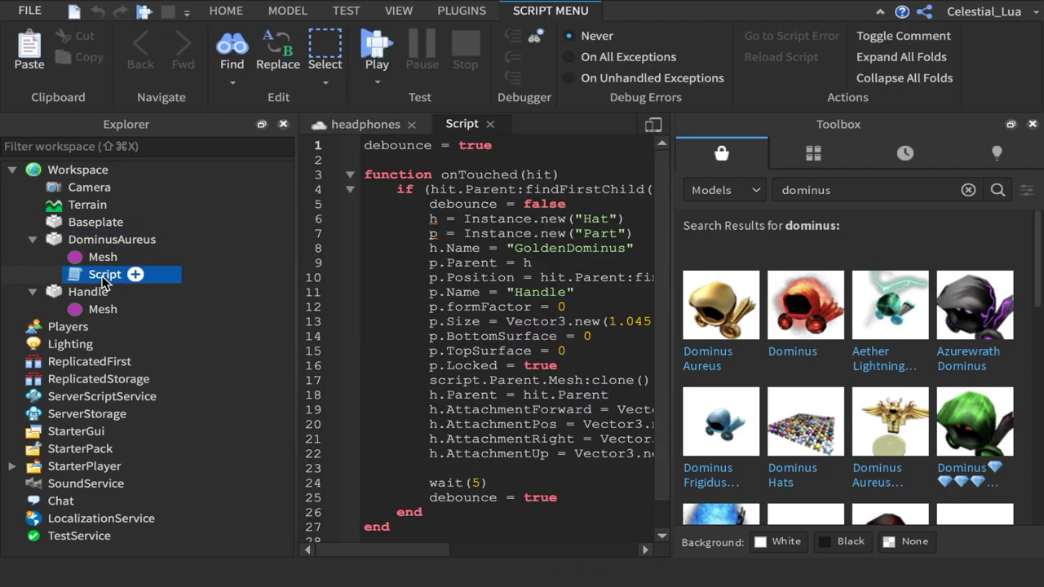
click(447, 323)
key(ctrl+a)
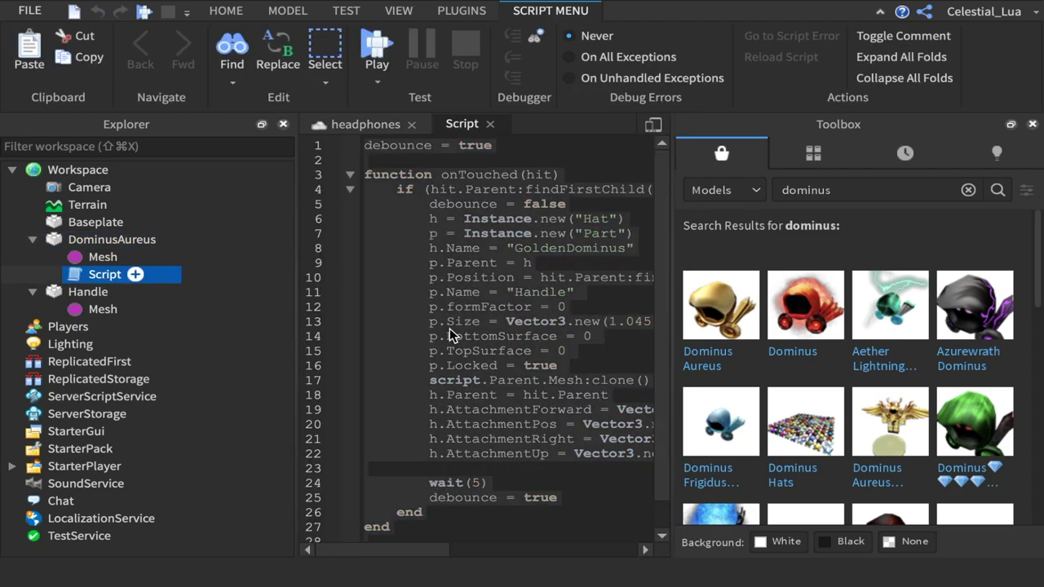
click(490, 124)
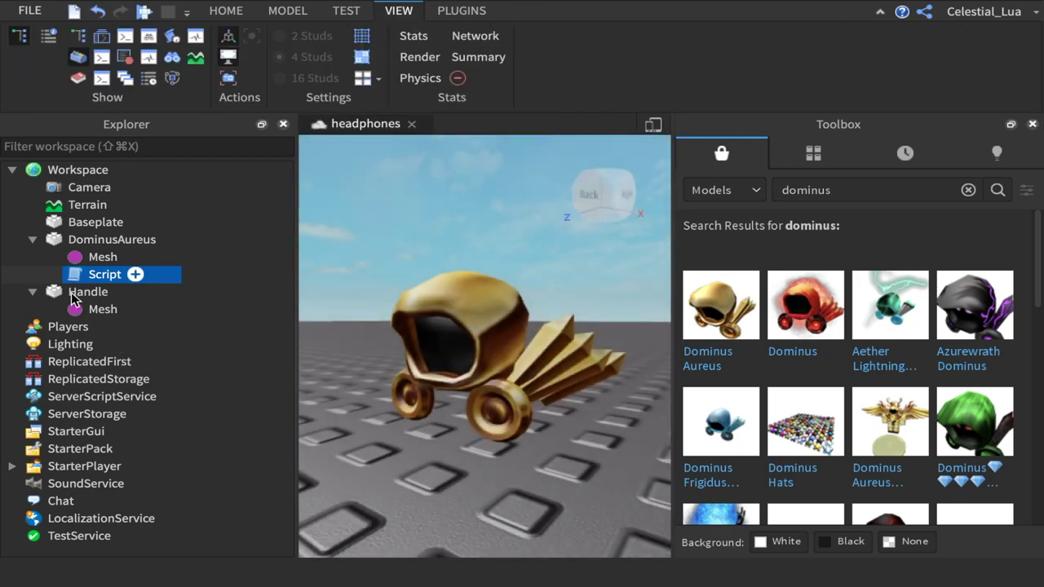
Add a Script under Handle and replace its print line with the copied onTouched code
click(81, 292)
click(121, 292)
text(script)
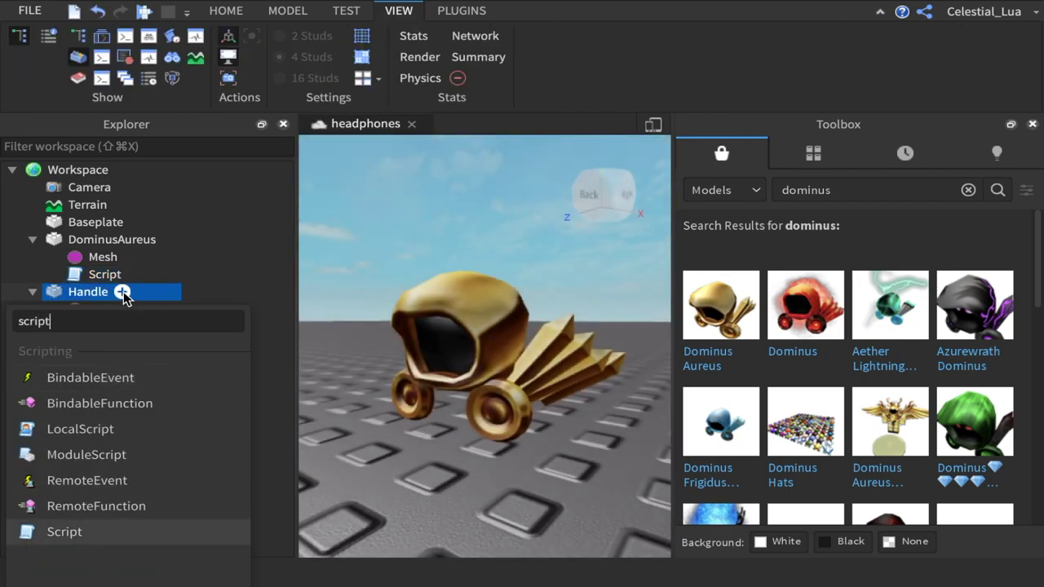
click(80, 532)
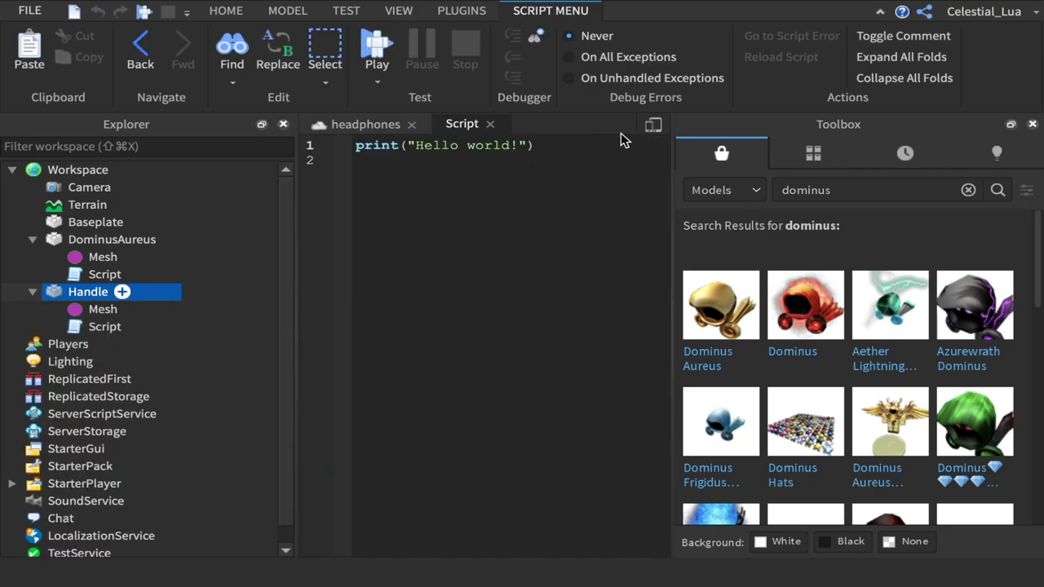
drag(620, 140, 273, 146)
key(BackSpace)
key(ctrl+v)
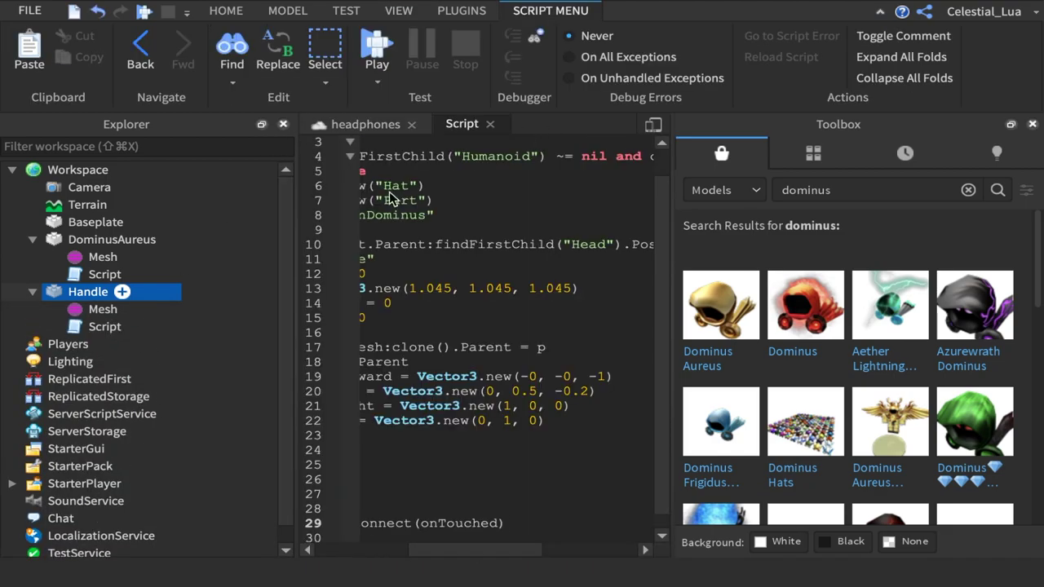
scroll(506, 285, up, 3)
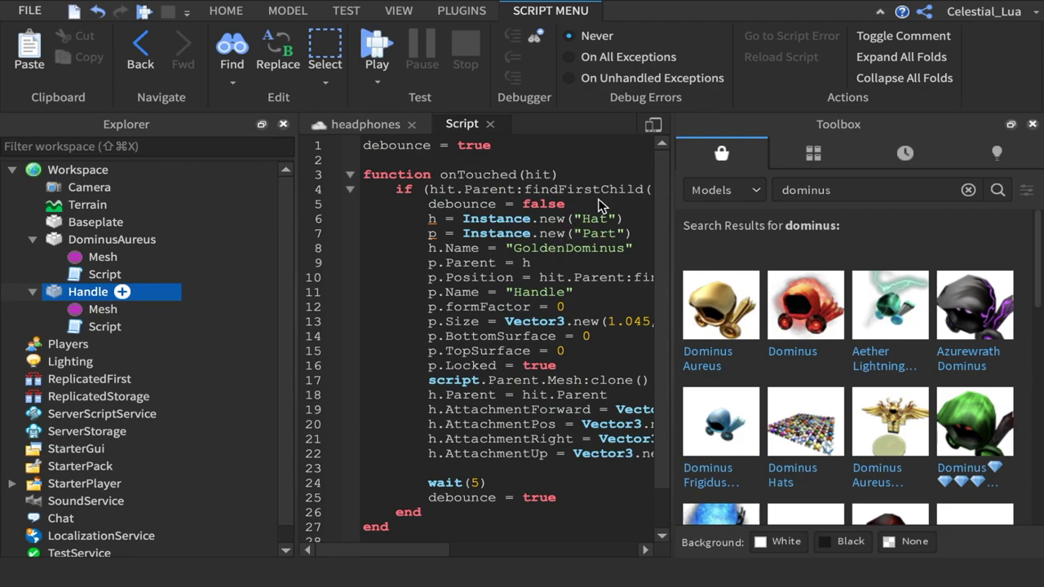
Replace 'GoldenDominus' with '8-Bit Headphones' as the hat name in the Handle script
double_click(570, 249)
key(BackSpace)
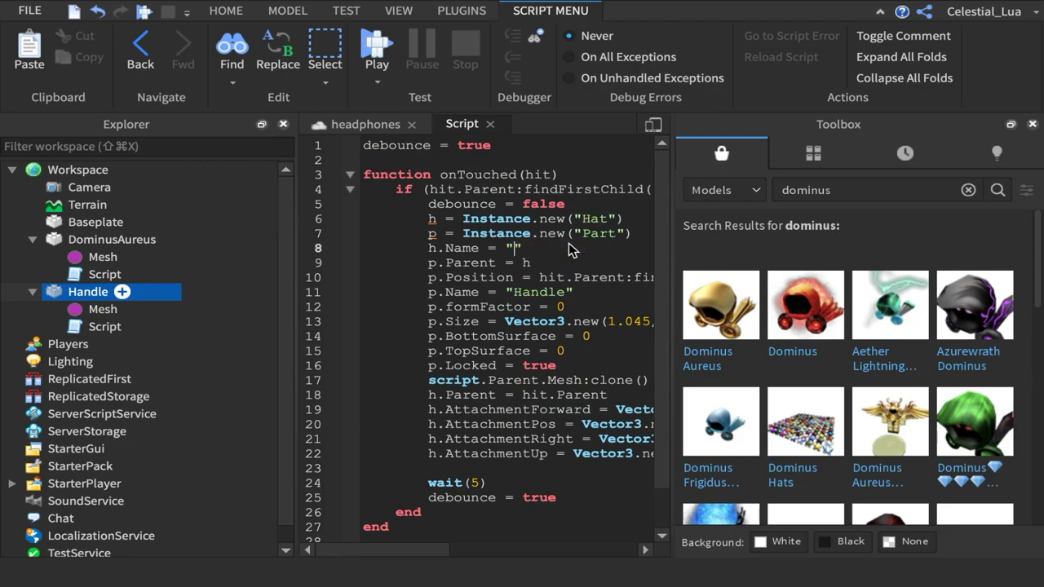
click(117, 242)
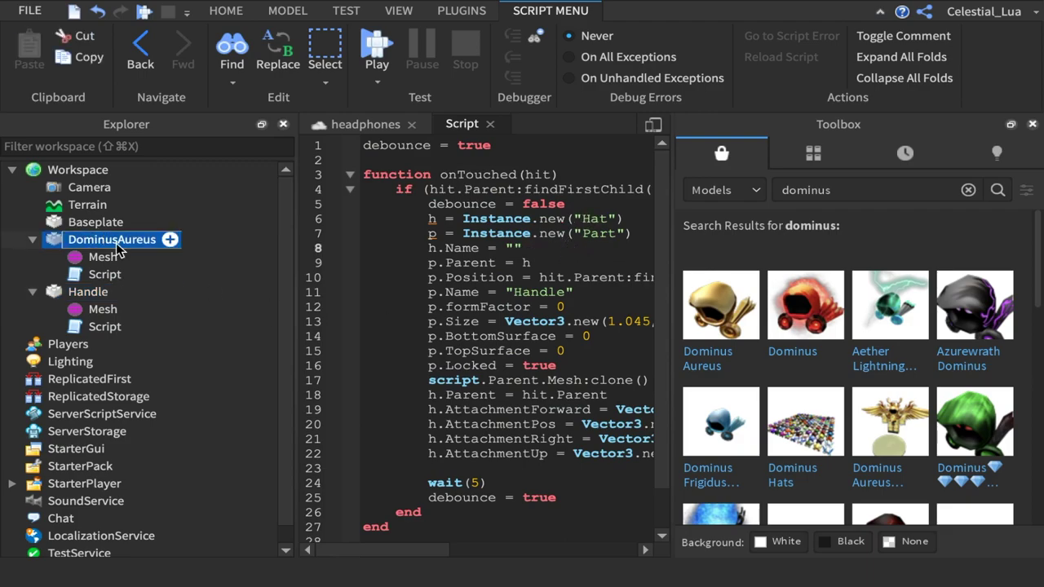
click(92, 294)
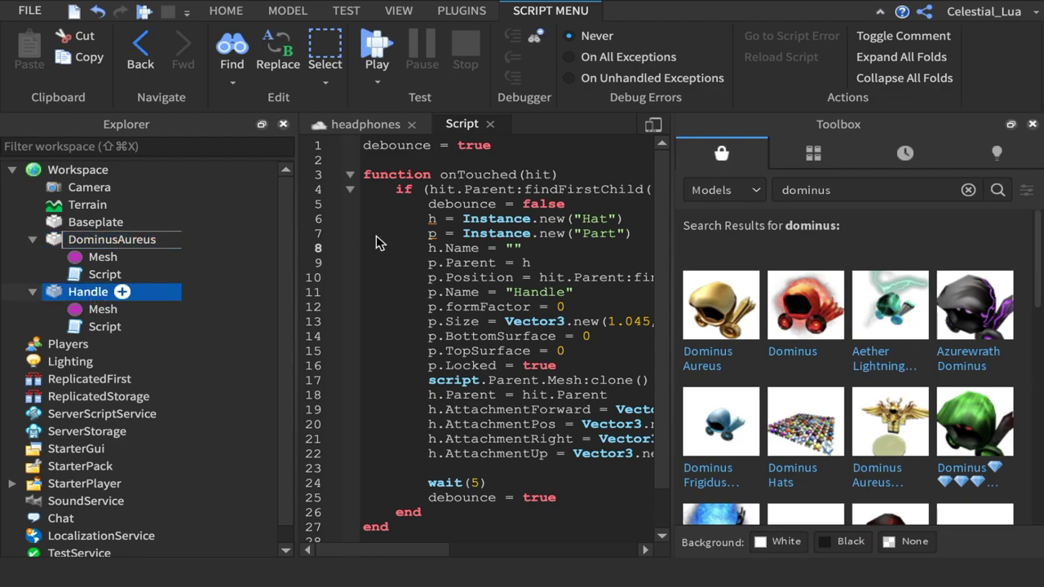
click(512, 250)
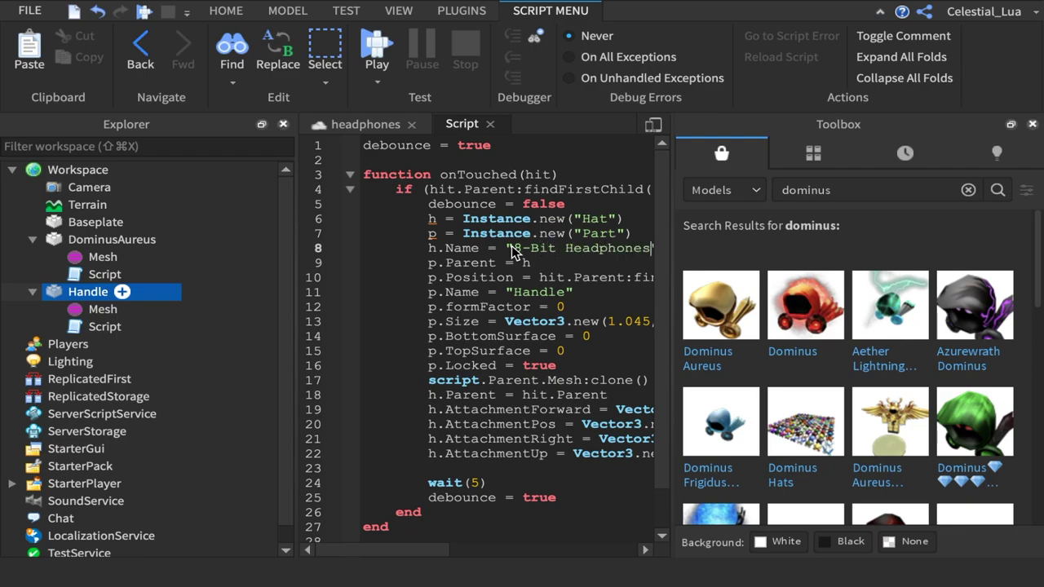
click(490, 123)
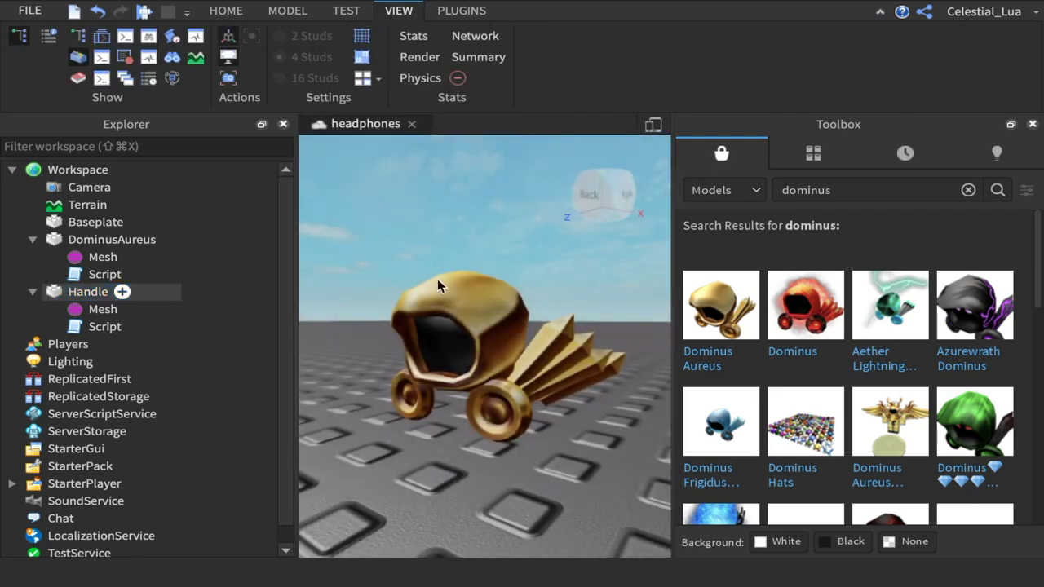
click(438, 285)
Delete the Dominus model and place a SpawnLocation on the baseplate
key(Delete)
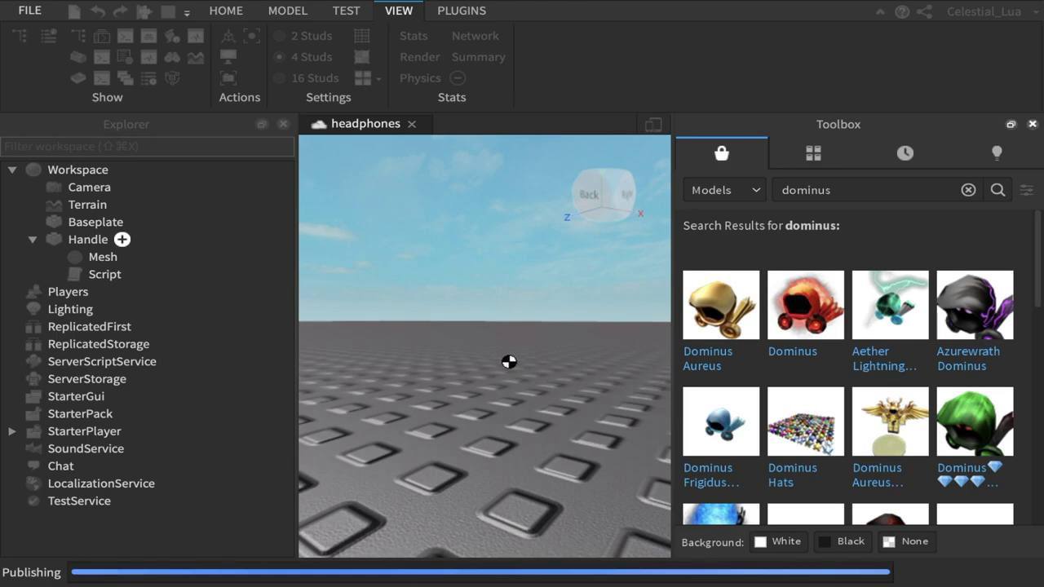
right_drag(522, 299, 523, 330)
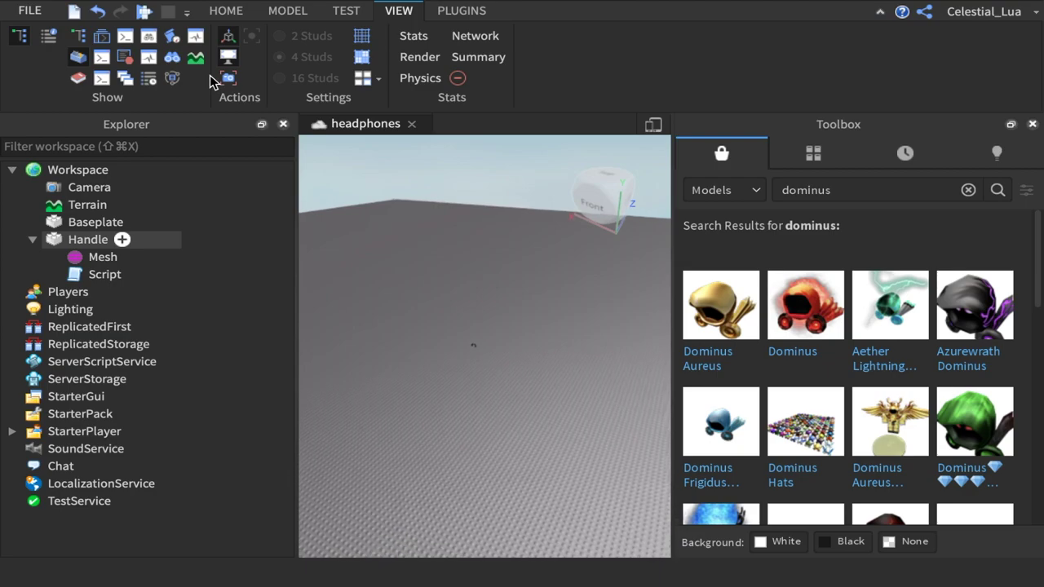
click(226, 11)
click(287, 11)
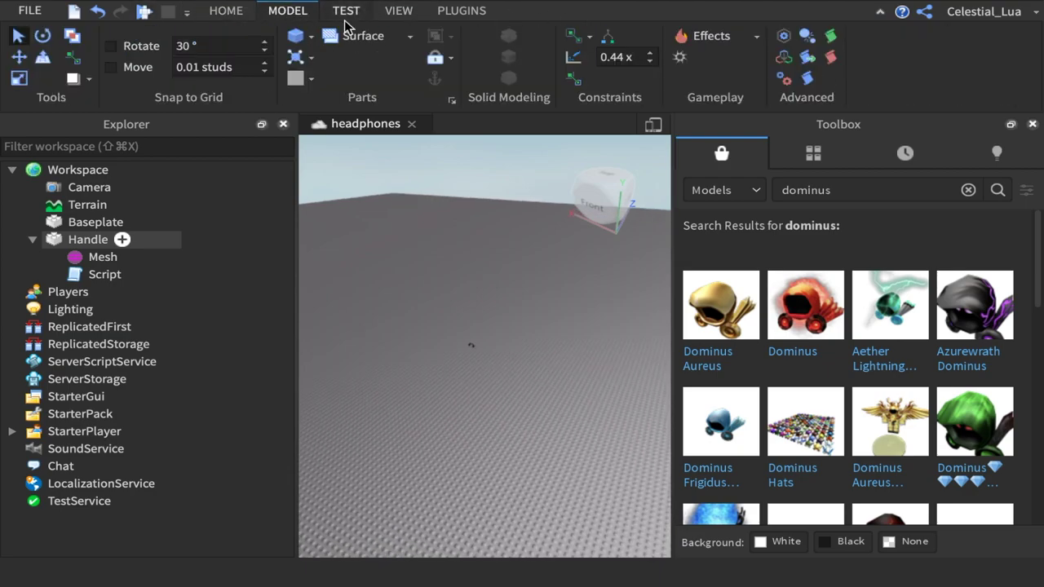
click(680, 57)
drag(484, 341, 509, 364)
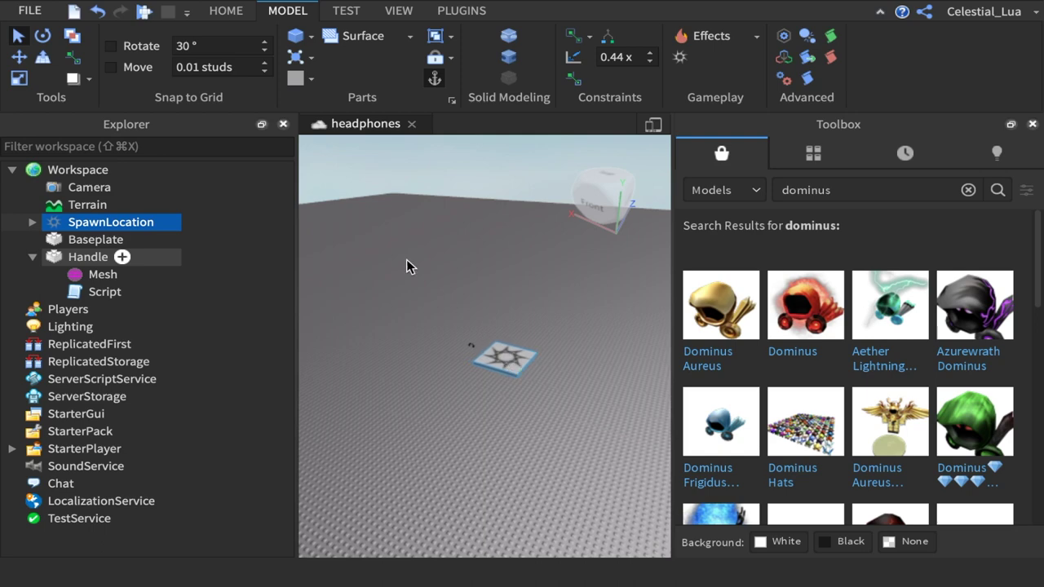
click(454, 233)
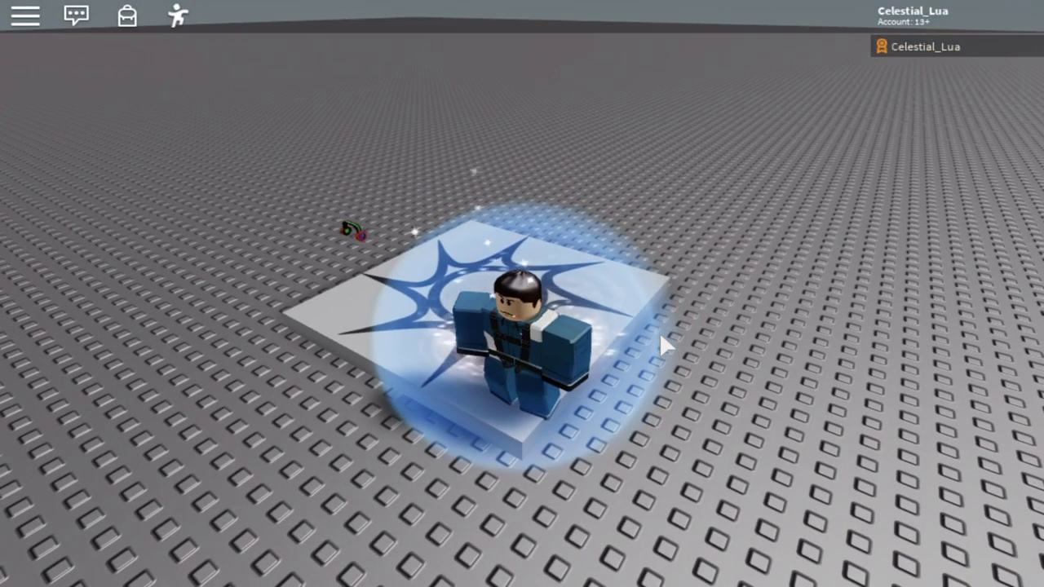
In the playtest, walk the avatar into the headphones and view them worn on its head
scroll(570, 369, up, 5)
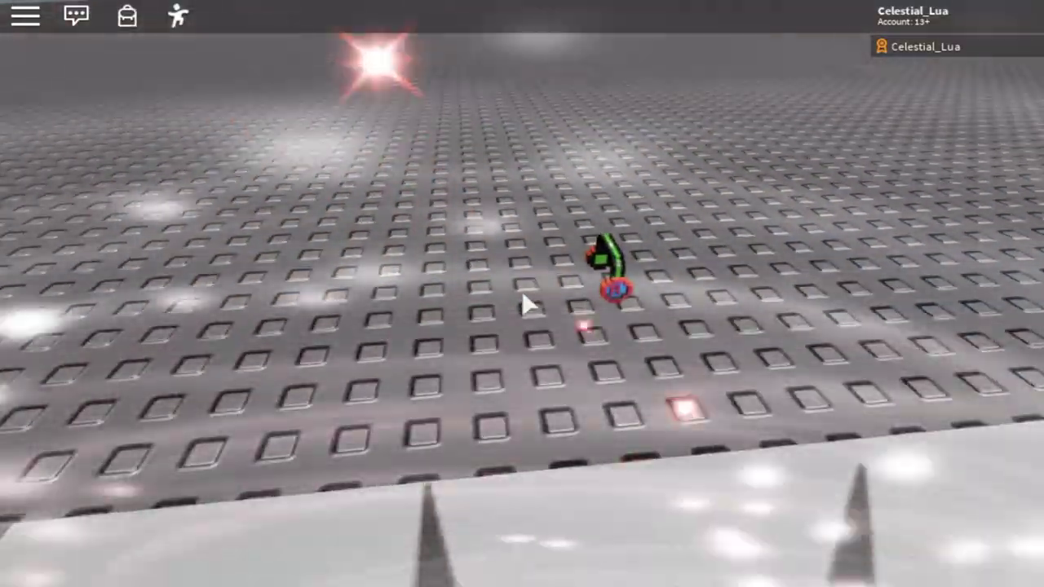
scroll(526, 303, down, 4)
key(a)
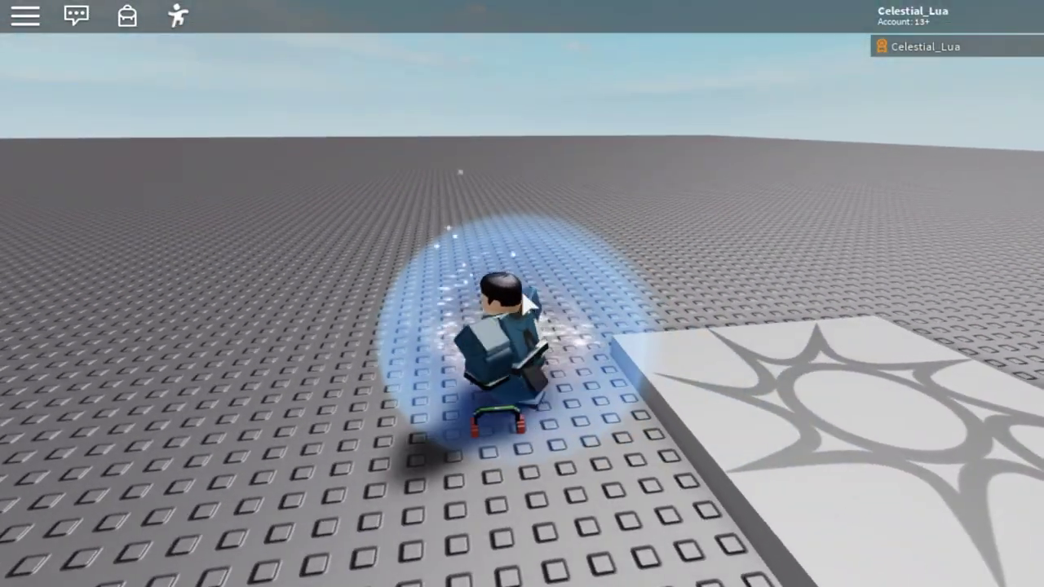
right_drag(526, 305, 528, 380)
scroll(531, 372, up, 5)
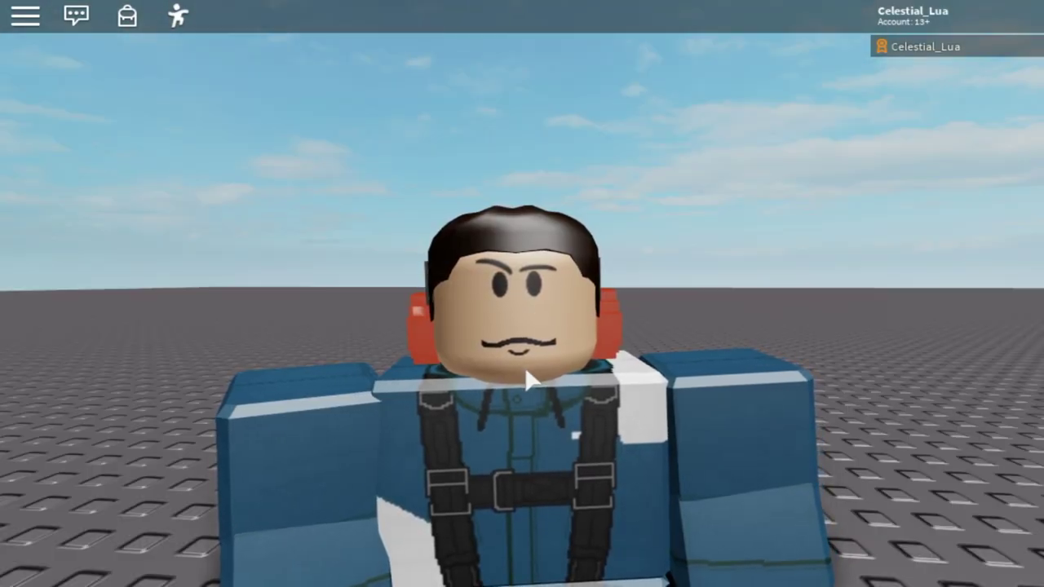